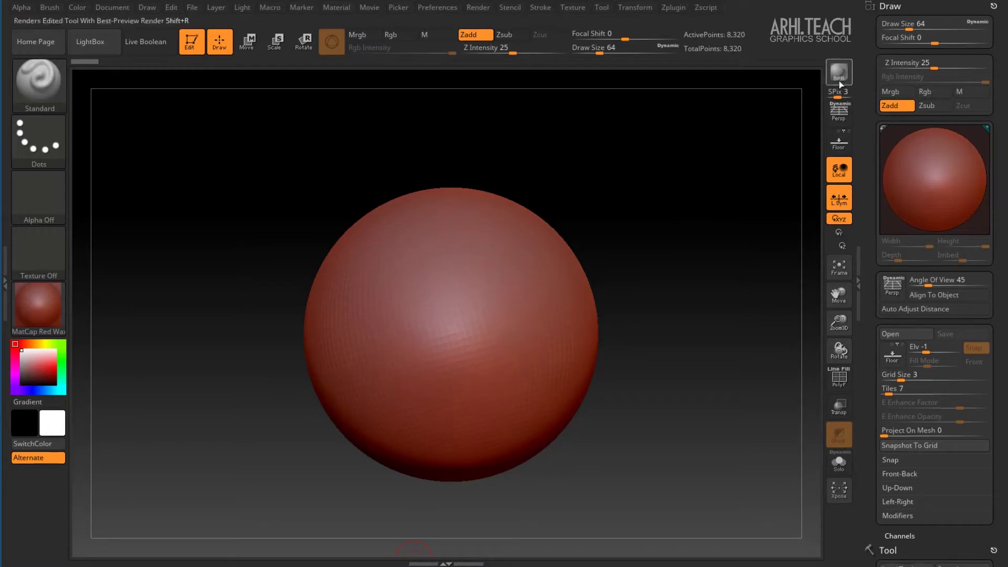
click(478, 8)
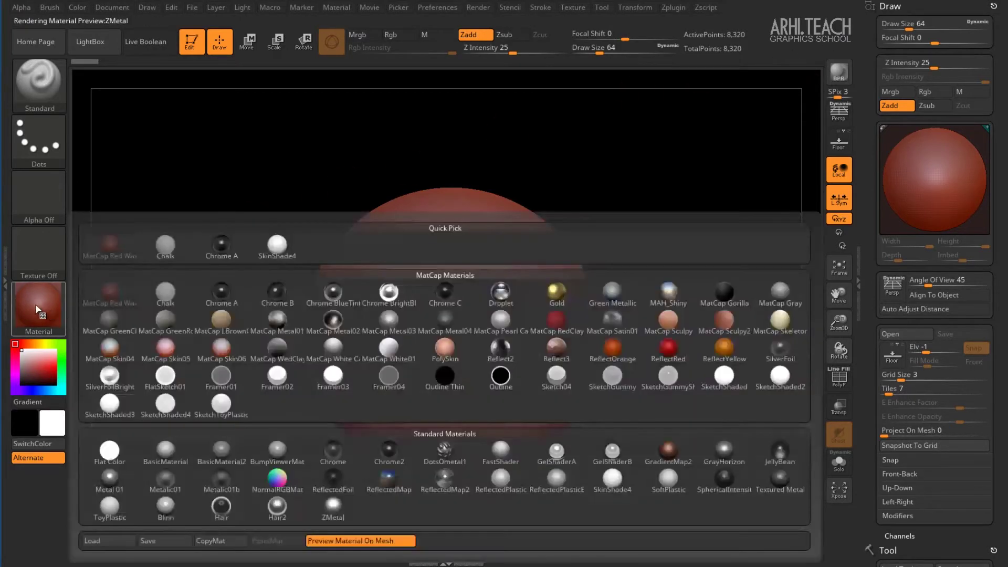
click(47, 313)
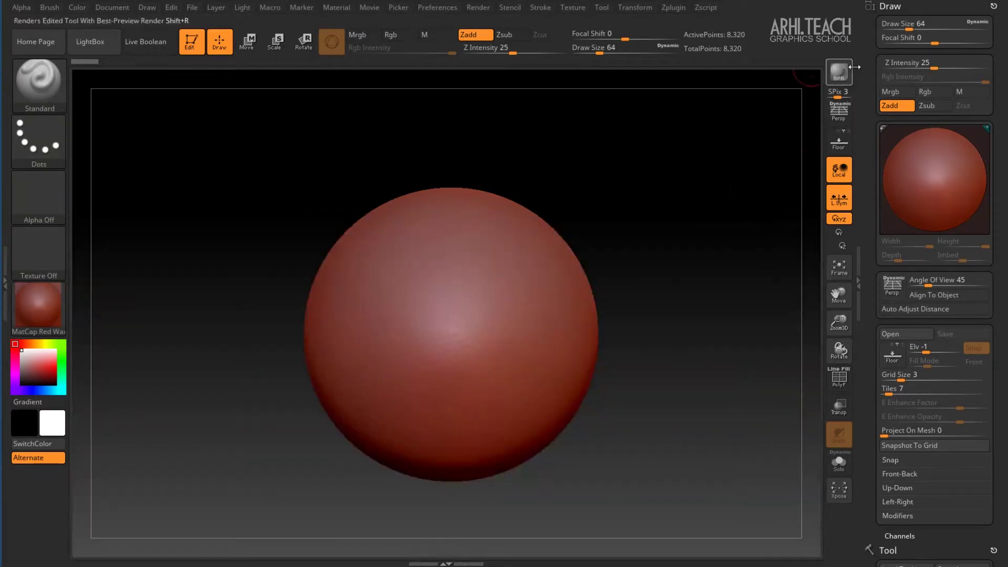
Collapse the Draw and Tool tray and preview the sphere with a BPR render.
click(859, 96)
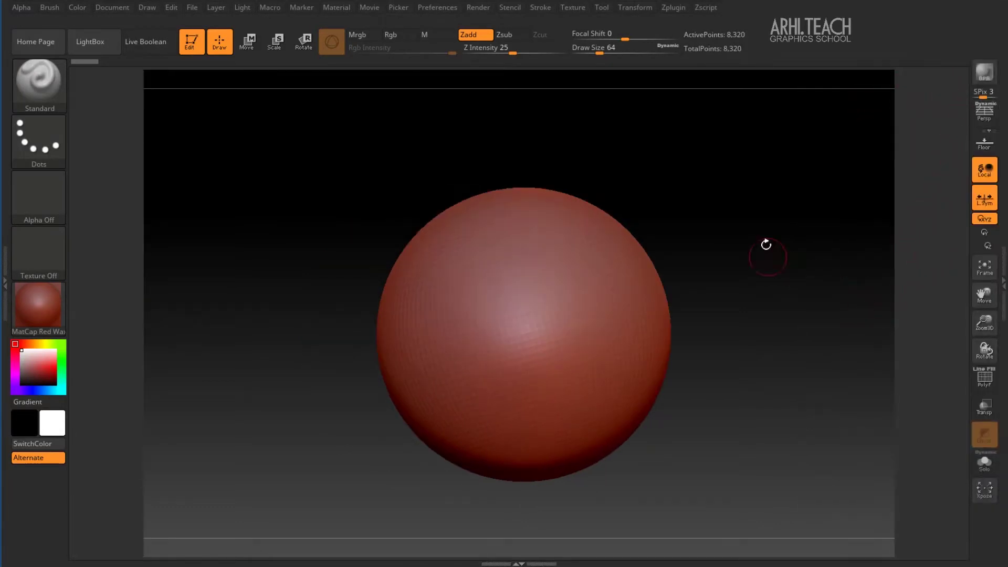
click(983, 76)
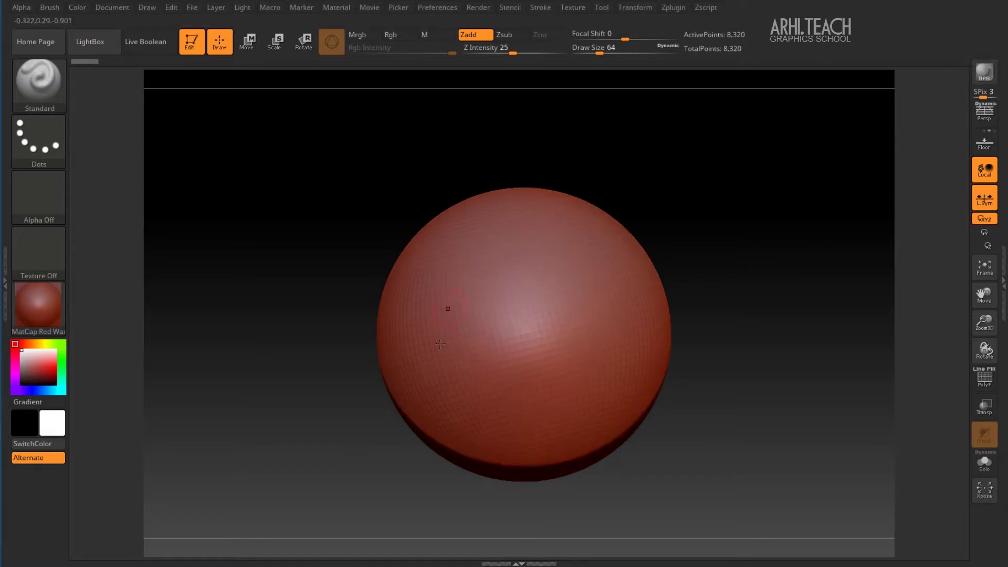
click(734, 263)
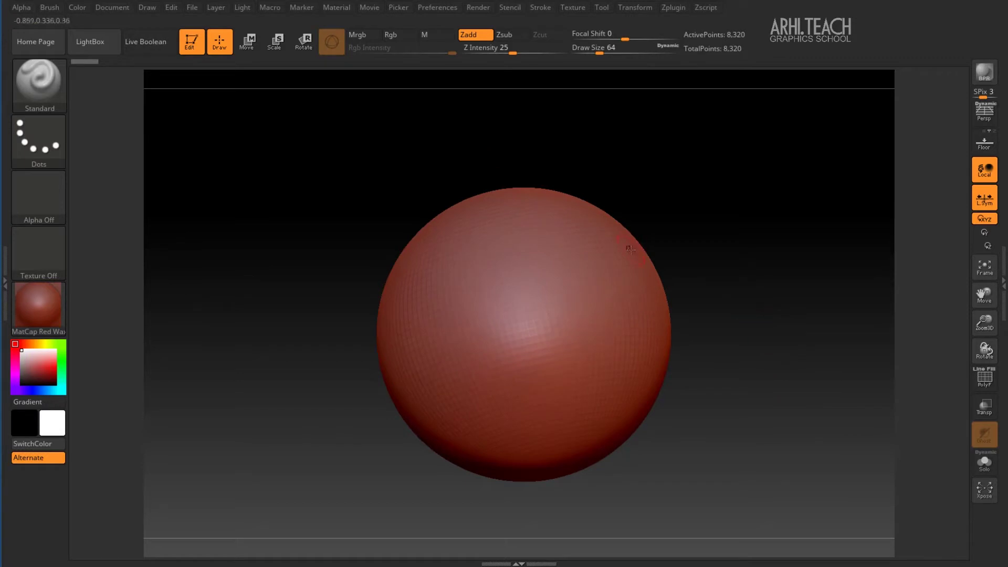
Toggle the visibility of the interface palettes and restore the collapsed Draw and Tool tray.
key(Tab)
key(Tab)
key(Tab)
key(Tab)
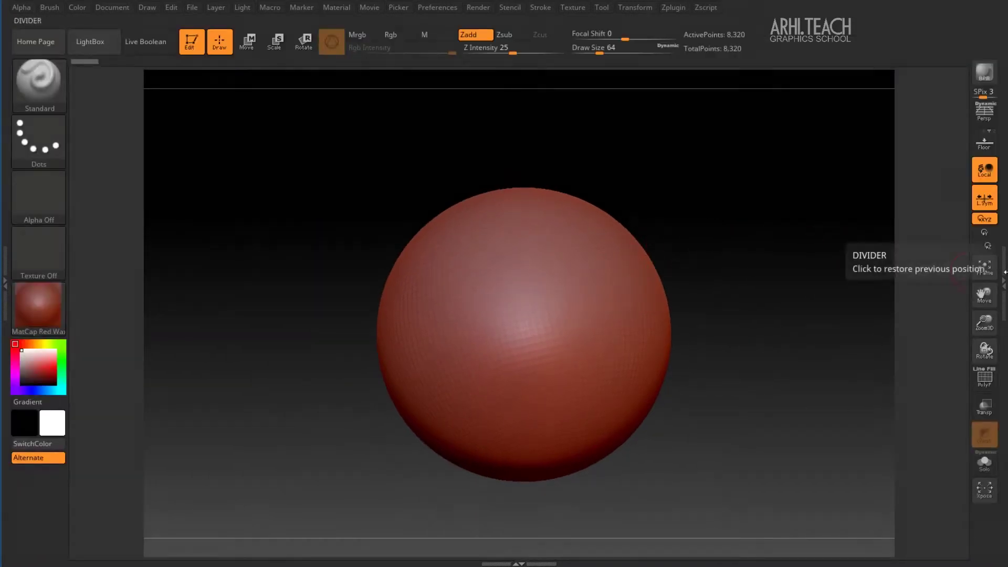
click(956, 271)
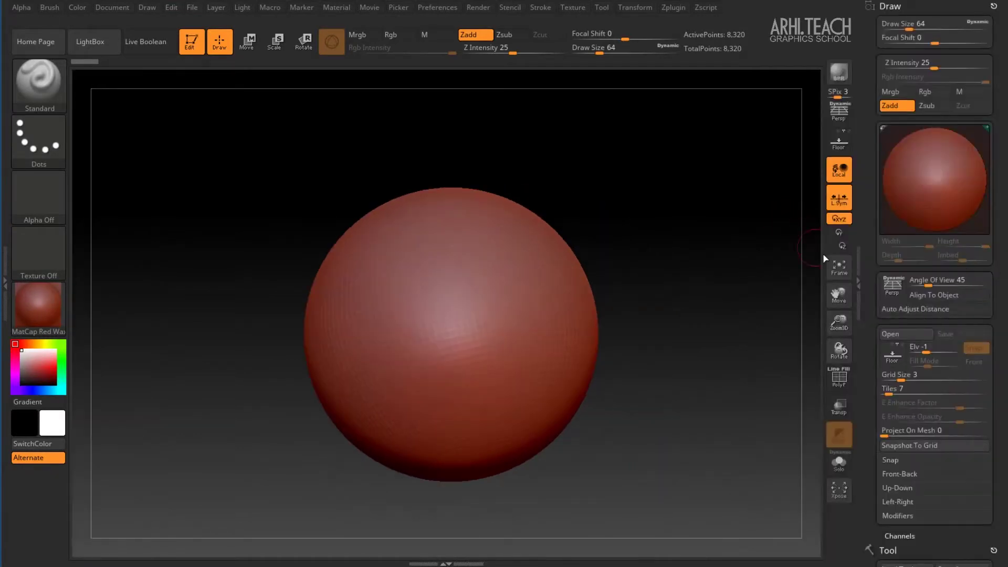
Expand and collapse the Material tray, and collapse and reopen the Draw and Tool tray.
click(6, 262)
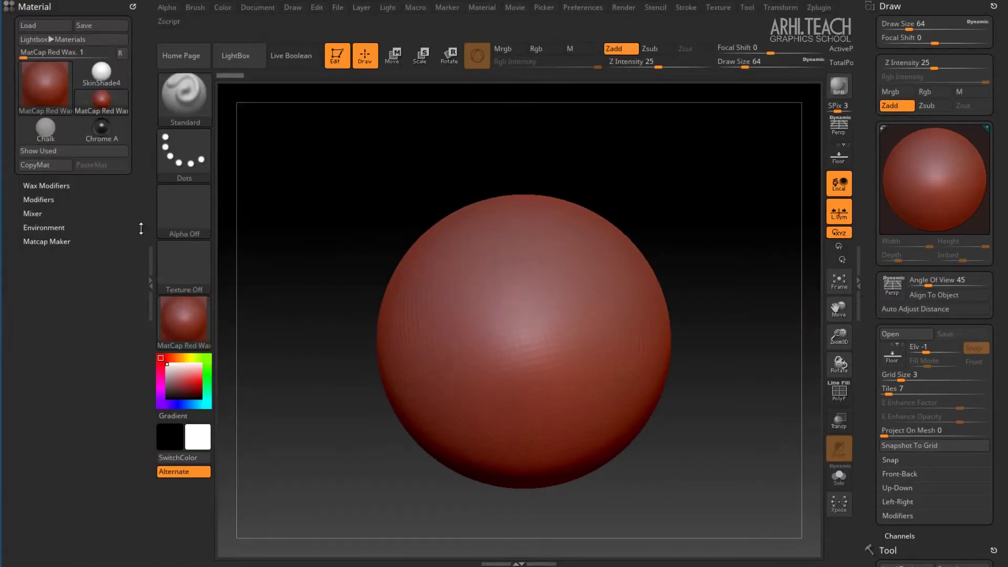
click(150, 255)
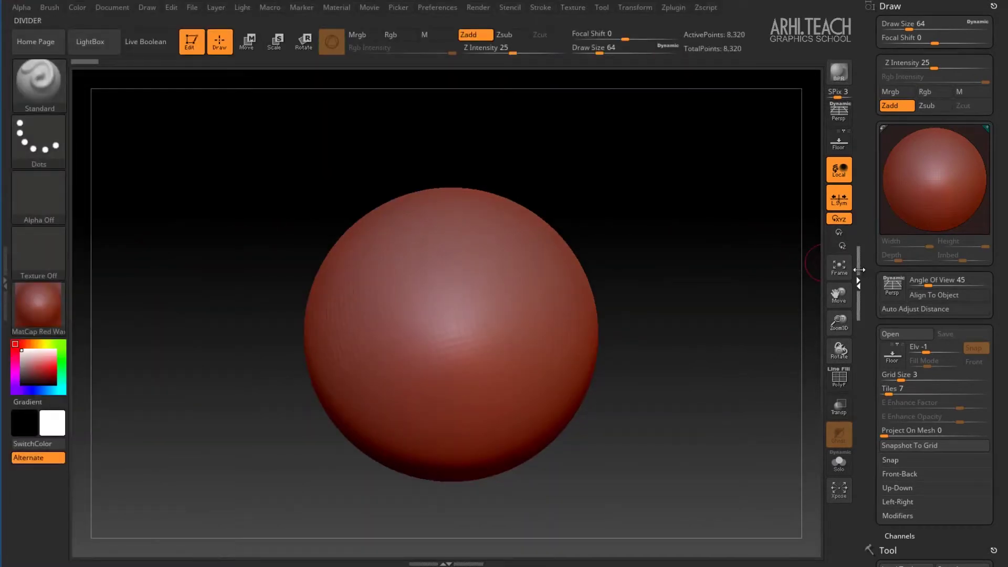
click(859, 270)
click(963, 261)
Test the perspective distortion toggle and set the camera's Angle of View to about 7.78.
click(843, 111)
click(846, 113)
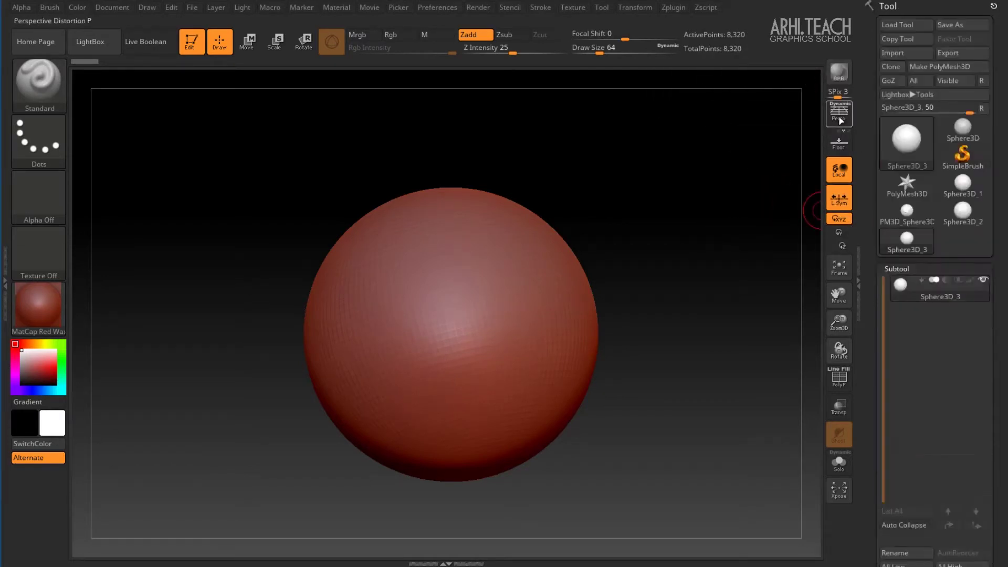
ctrl+click(839, 118)
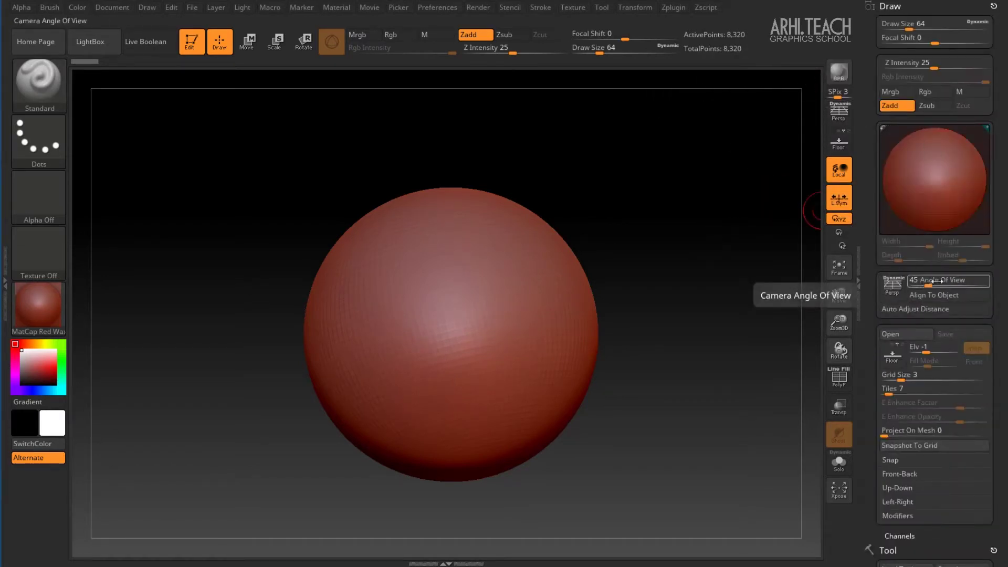
click(913, 280)
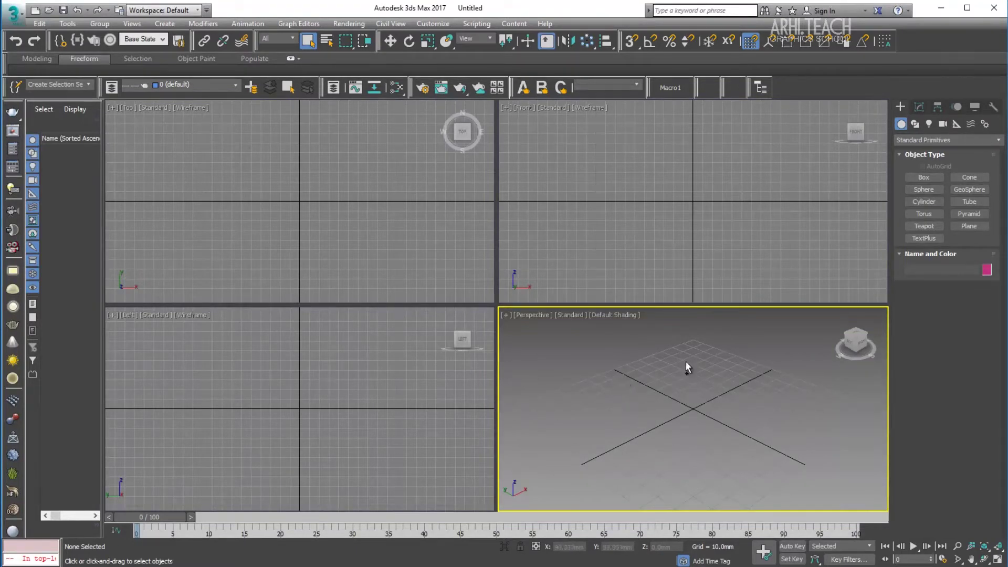
Switch to 3ds Max, create a physical camera from the Perspective view, show the selected camera's parameters, and return to ZBrush.
key(ctrl+c)
click(546, 314)
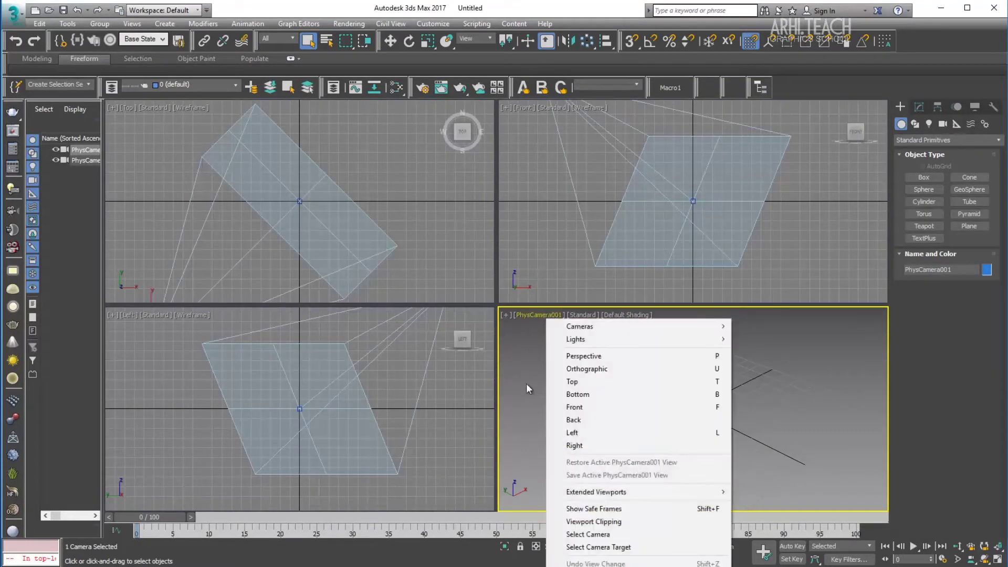
click(604, 534)
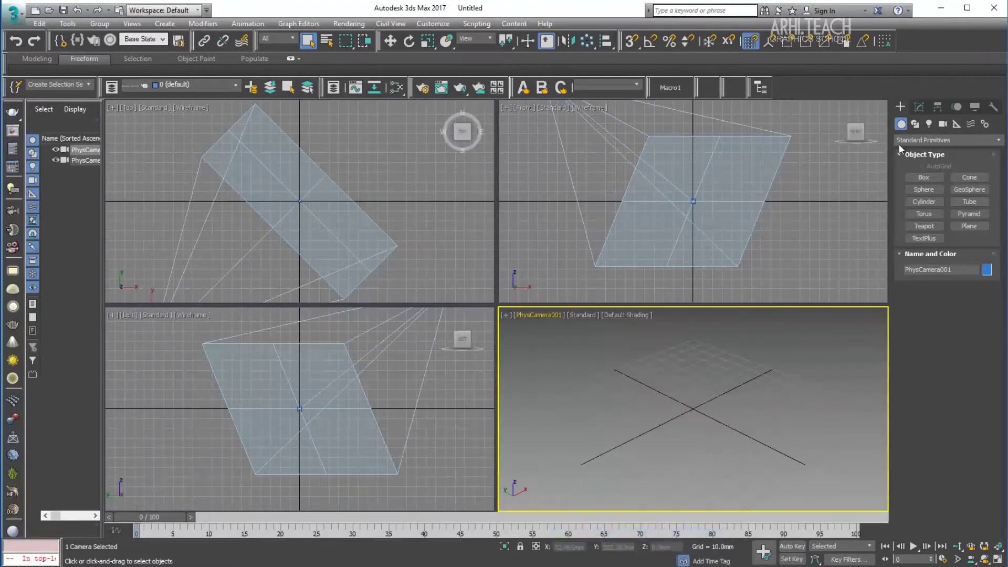
click(918, 107)
drag(923, 391, 948, 377)
click(941, 8)
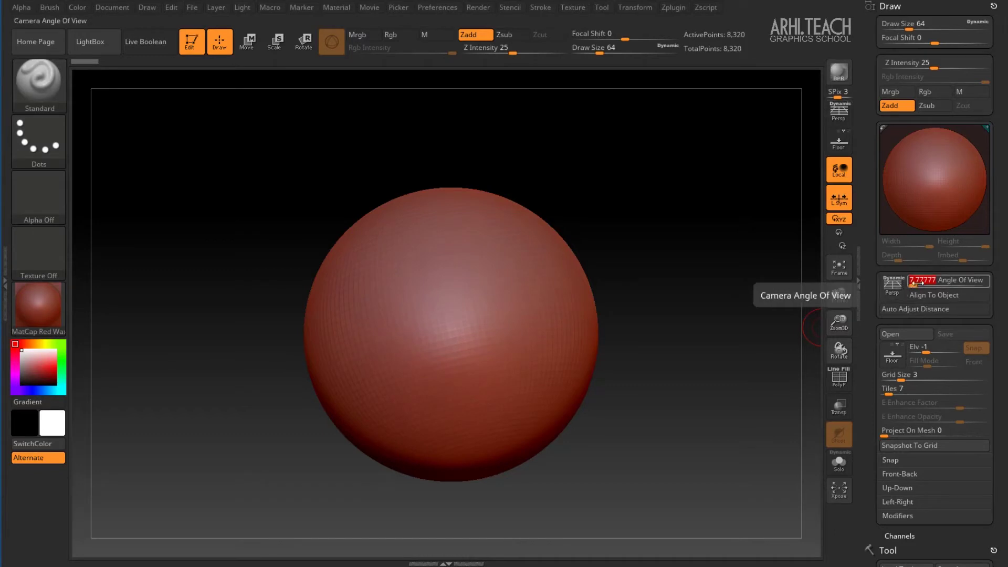
Try an Angle of View of about 93.89 and set it back to 45.
drag(917, 284, 949, 285)
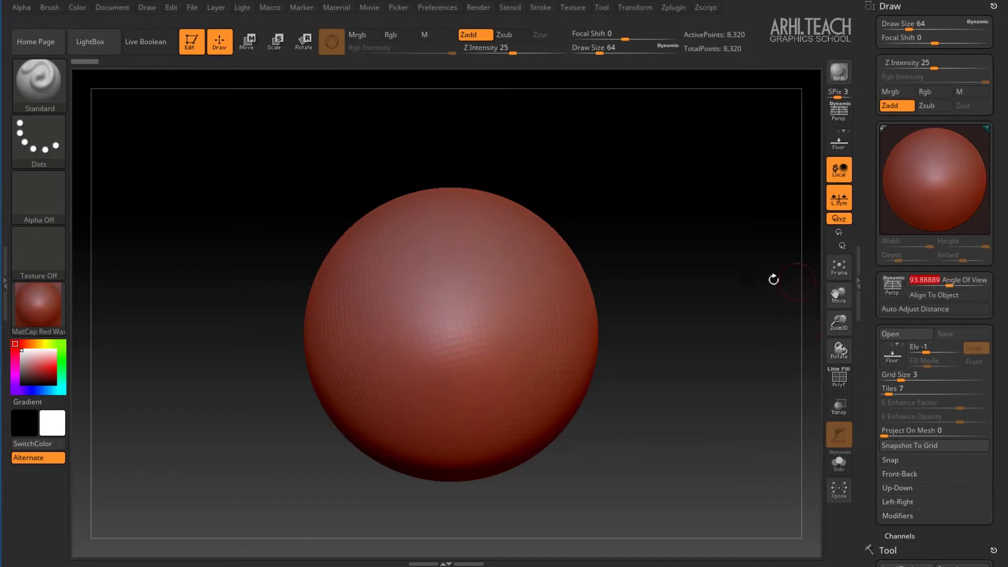
click(922, 280)
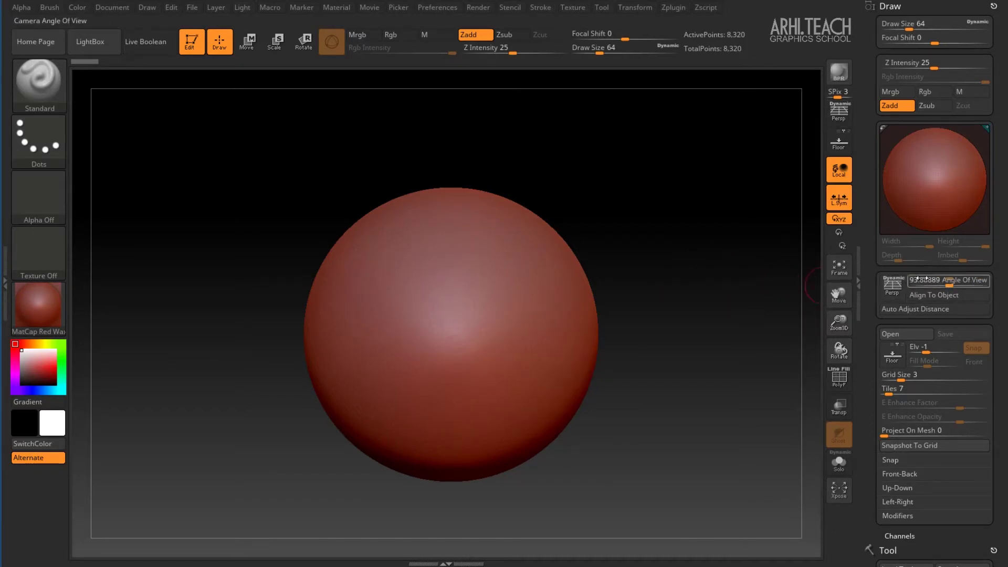
text(45)
key(Return)
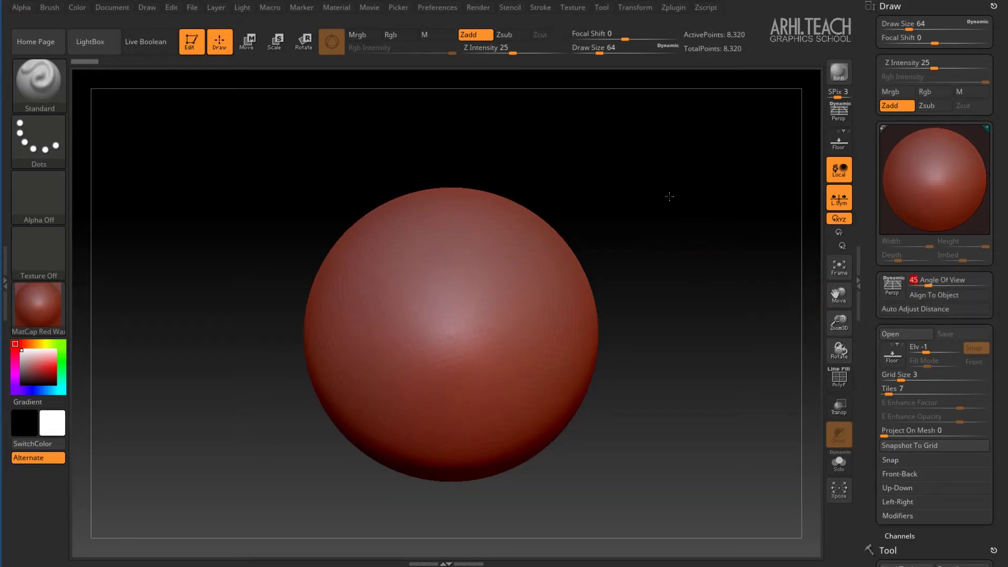
Turn on perspective distortion and widen the Angle of View to about 161.94.
click(840, 117)
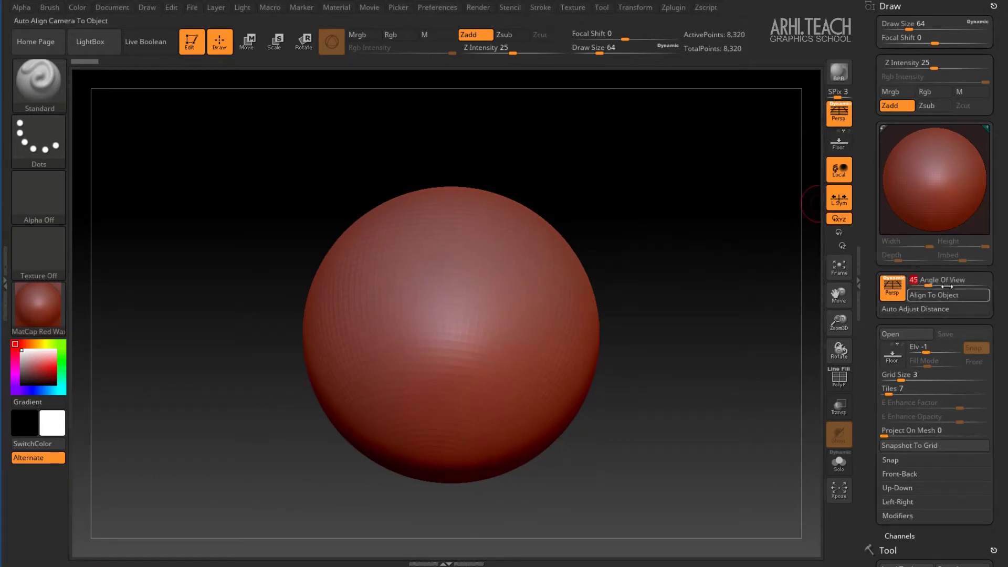
click(967, 284)
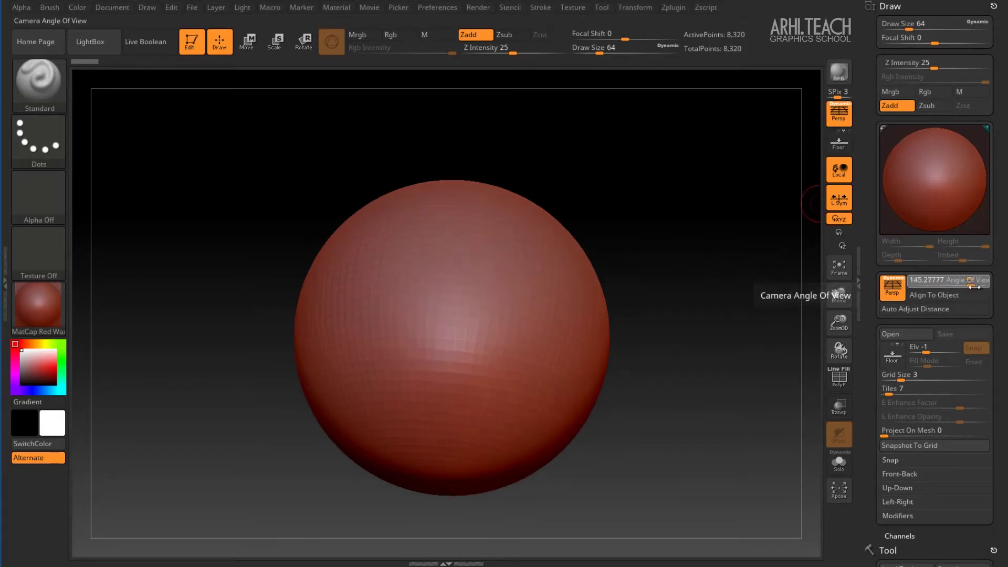
click(932, 281)
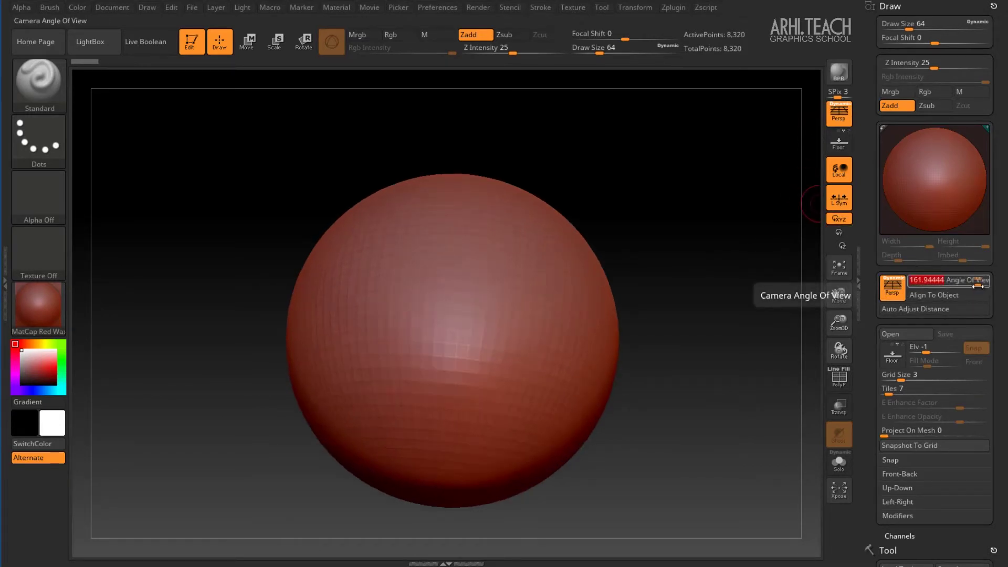
Set the Angle of View to 45 and turn off perspective distortion.
click(928, 280)
text(45)
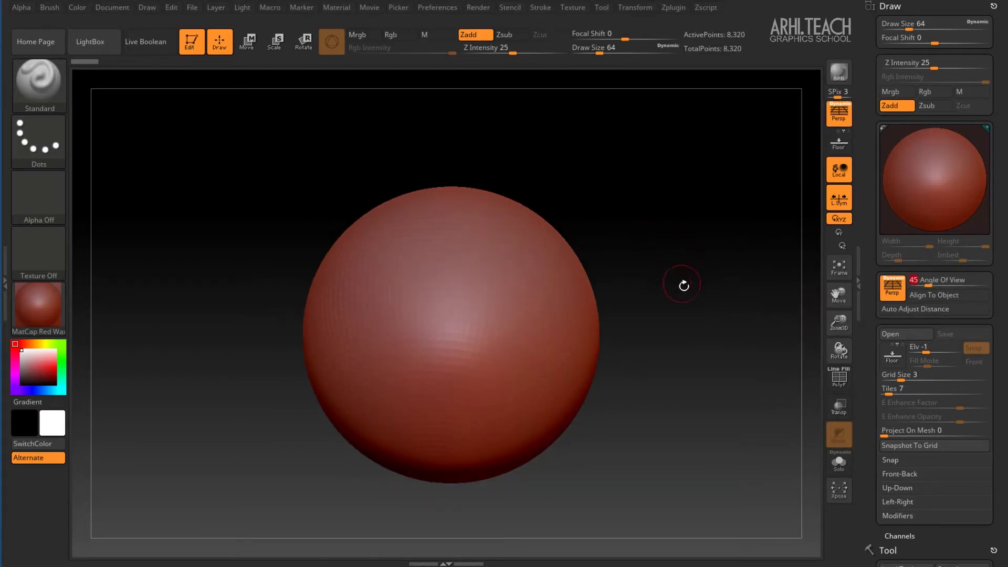
key(Return)
click(838, 116)
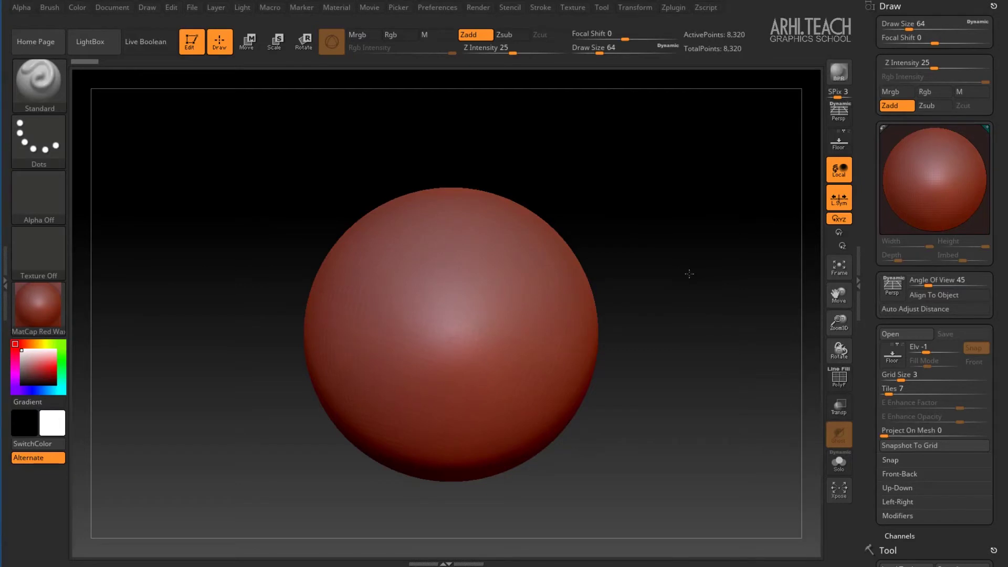
mouse_move(663, 284)
alt+mouse_down()
mouse_move(660, 315)
mouse_move(664, 301)
alt+mouse_up()
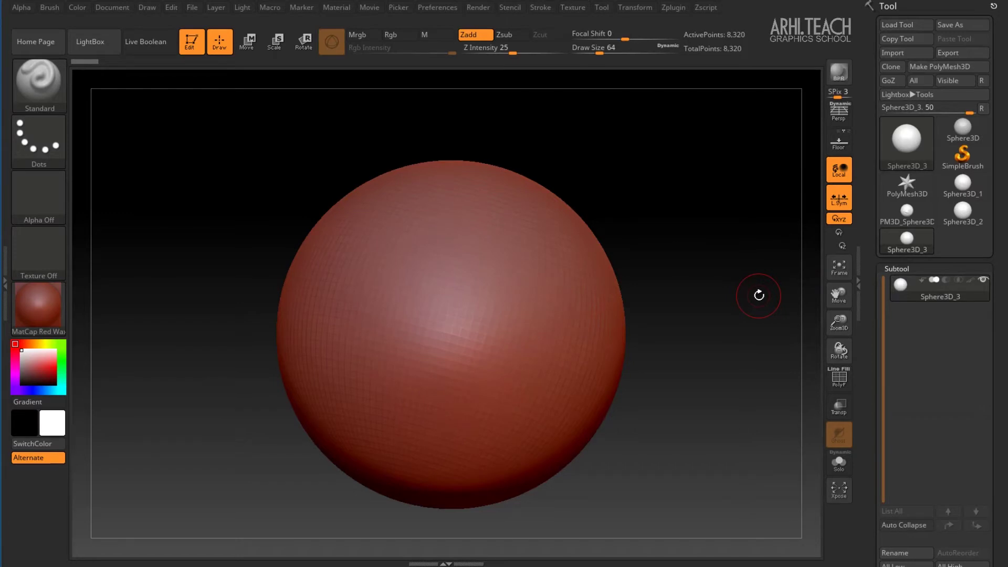
drag(759, 295, 738, 235)
drag(735, 221, 760, 210)
drag(687, 230, 699, 213)
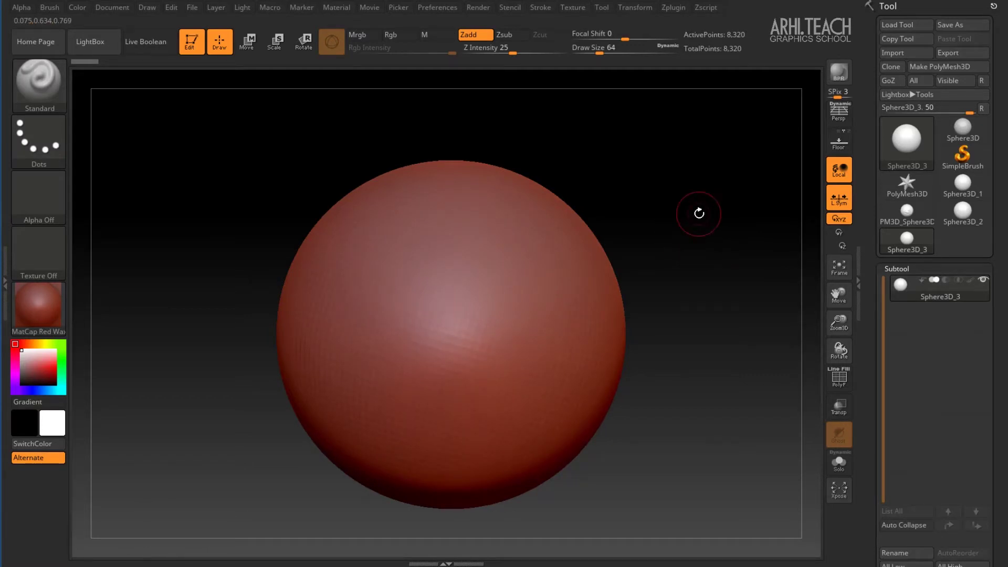
Show the floor grid and snap the view so it faces the grid squarely behind the whole sphere.
click(848, 147)
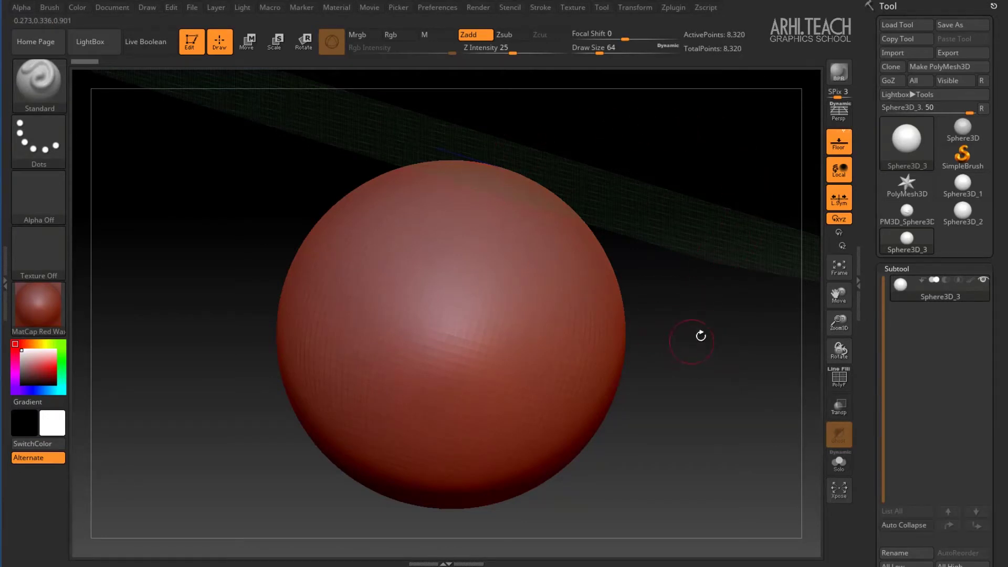
drag(682, 424, 717, 291)
mouse_move(704, 224)
mouse_down()
mouse_move(695, 157)
mouse_move(725, 171)
mouse_move(701, 191)
mouse_move(698, 181)
mouse_move(694, 225)
mouse_up()
alt+drag(656, 316, 652, 132)
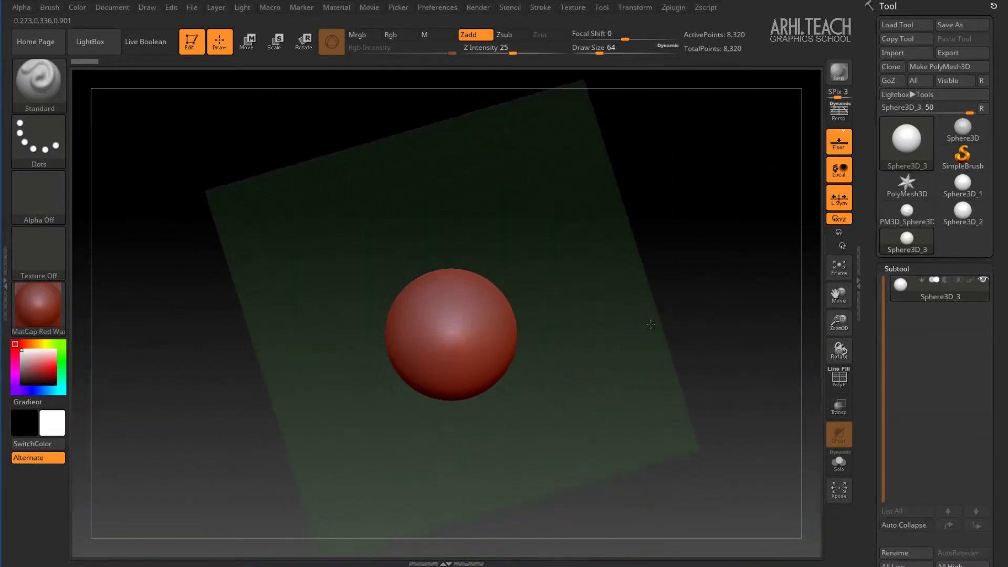
shift+drag(650, 324, 634, 313)
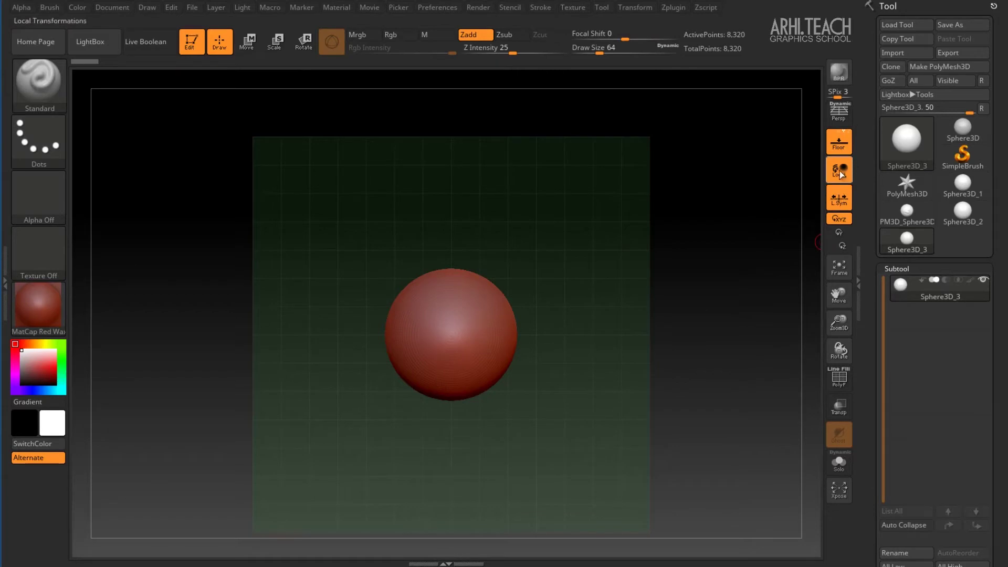
Turn off Local Transformations and test how the view orbits and zooms around the sphere.
click(839, 172)
drag(625, 320, 625, 227)
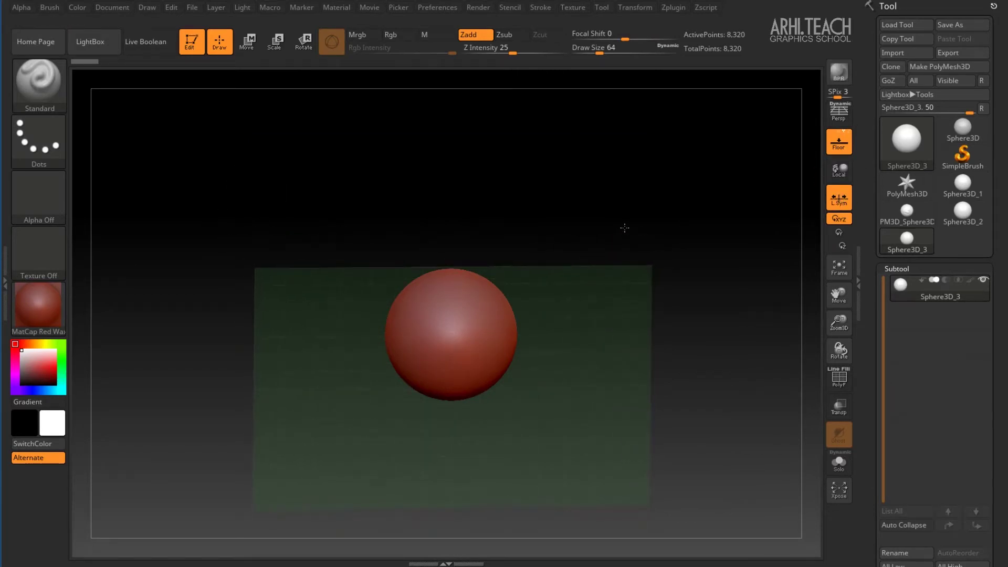
alt+drag(599, 288, 733, 353)
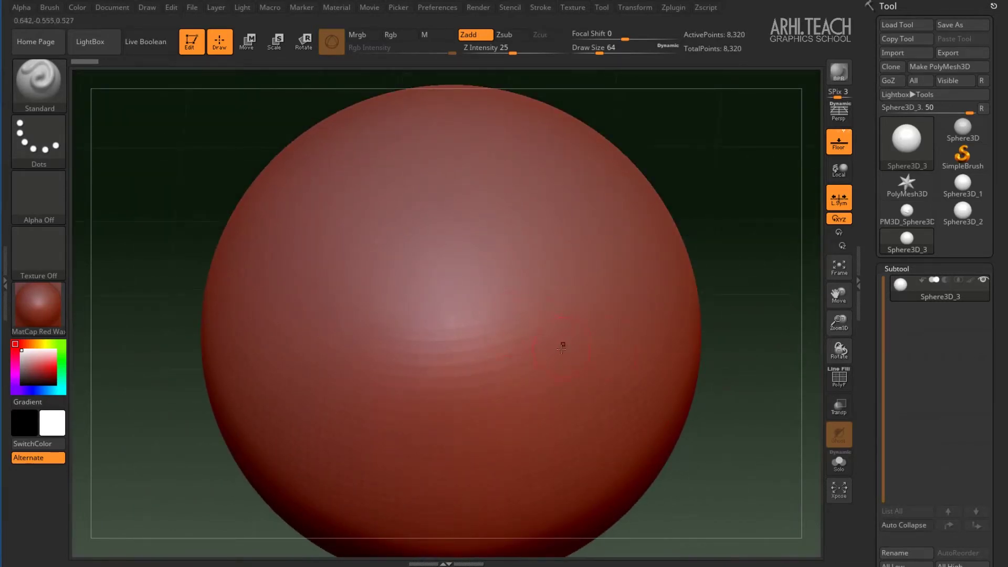
mouse_move(766, 368)
mouse_down()
mouse_move(727, 336)
mouse_move(778, 363)
mouse_move(772, 318)
mouse_move(764, 361)
mouse_move(764, 324)
mouse_move(740, 396)
mouse_move(761, 364)
mouse_move(745, 435)
mouse_up()
Subdivide the sphere once and convert the primitive to a PolyMesh3D for sculpting.
key(ctrl+d)
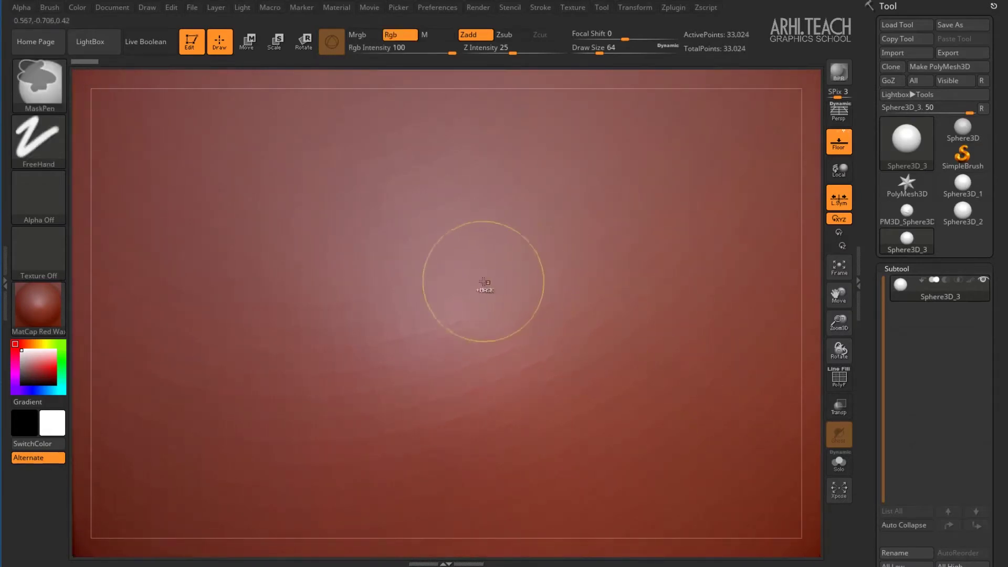
click(461, 360)
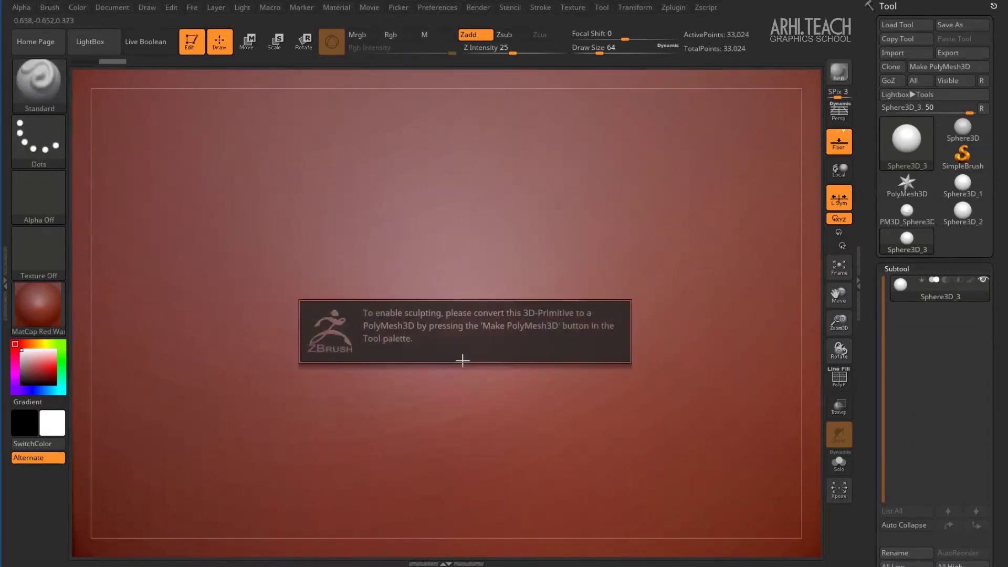
click(943, 66)
Sculpt two overlapping Standard brush strokes on the sphere's front, subdividing the mesh once between them.
mouse_move(467, 318)
mouse_down()
mouse_move(346, 339)
mouse_move(457, 394)
mouse_move(378, 320)
mouse_move(411, 322)
mouse_up()
key(ctrl+d)
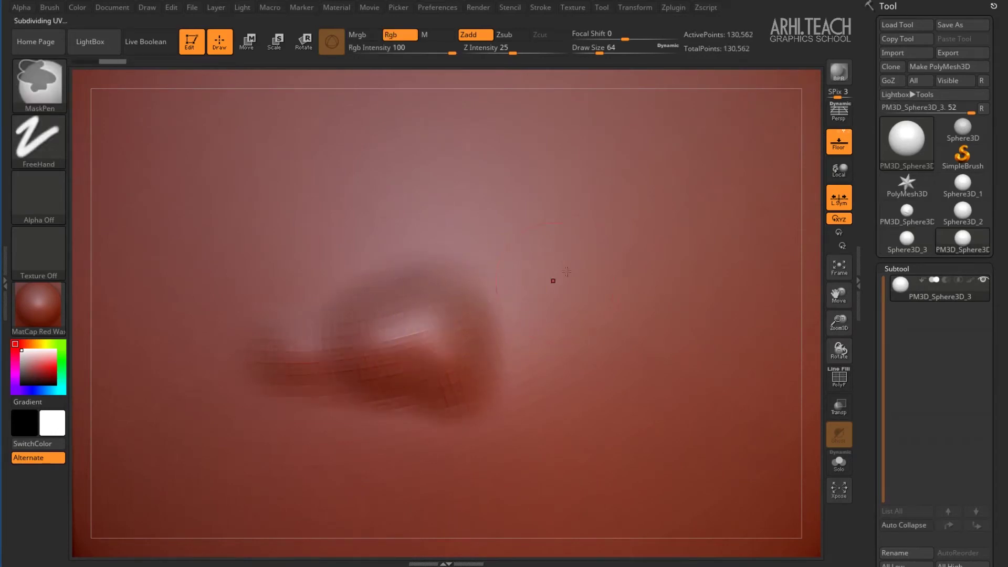
mouse_move(499, 349)
mouse_down()
mouse_move(533, 320)
mouse_move(485, 352)
mouse_up()
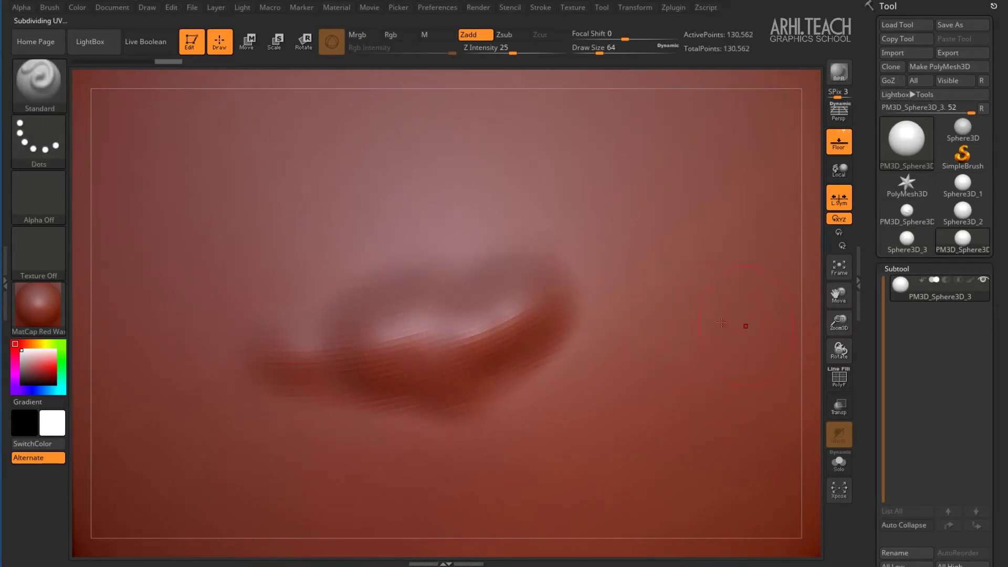
mouse_move(600, 341)
right_down()
mouse_move(536, 304)
mouse_move(541, 347)
mouse_move(675, 351)
mouse_move(612, 289)
mouse_move(535, 348)
mouse_move(546, 341)
right_up()
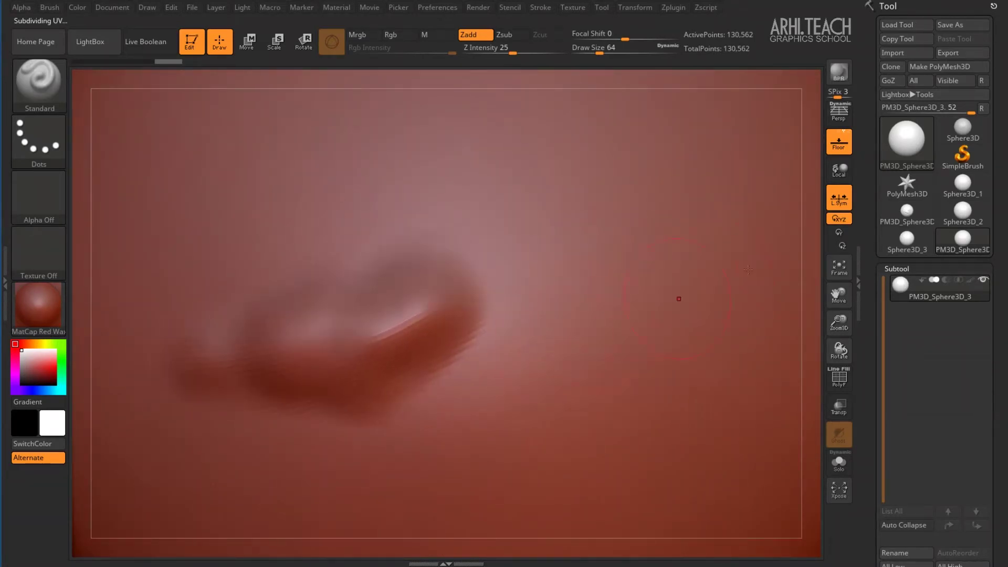
Turn on Local Transformations, extend the sculpted ridge with Standard brush strokes and test orbiting and zooming around the latest stroke.
click(839, 170)
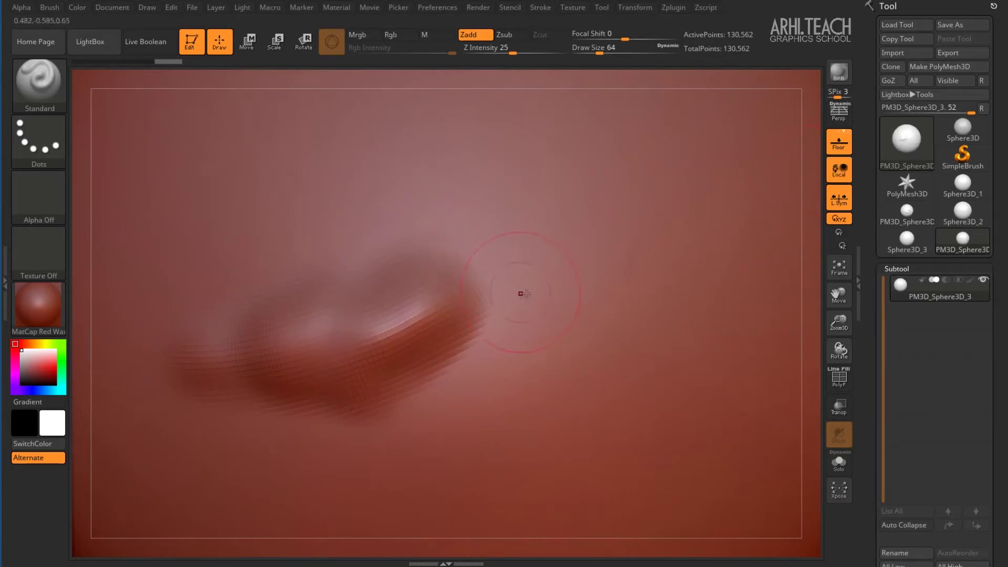
mouse_move(521, 288)
mouse_down()
mouse_move(520, 313)
mouse_move(499, 326)
mouse_move(512, 347)
mouse_up()
mouse_move(538, 289)
right_down()
mouse_move(554, 255)
mouse_move(462, 247)
mouse_move(501, 299)
mouse_move(435, 279)
mouse_move(559, 273)
mouse_move(533, 298)
mouse_move(548, 288)
right_up()
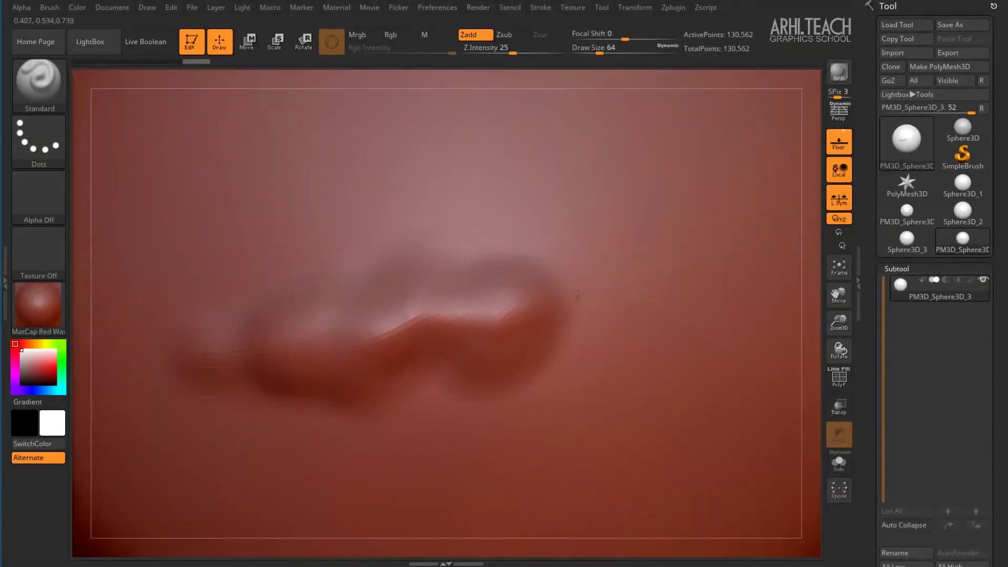
right_drag(566, 282, 544, 371)
mouse_move(585, 341)
right_down()
mouse_move(578, 350)
mouse_move(562, 333)
mouse_move(554, 352)
right_up()
mouse_move(638, 250)
right_down()
mouse_move(552, 279)
mouse_move(574, 342)
mouse_move(601, 295)
right_up()
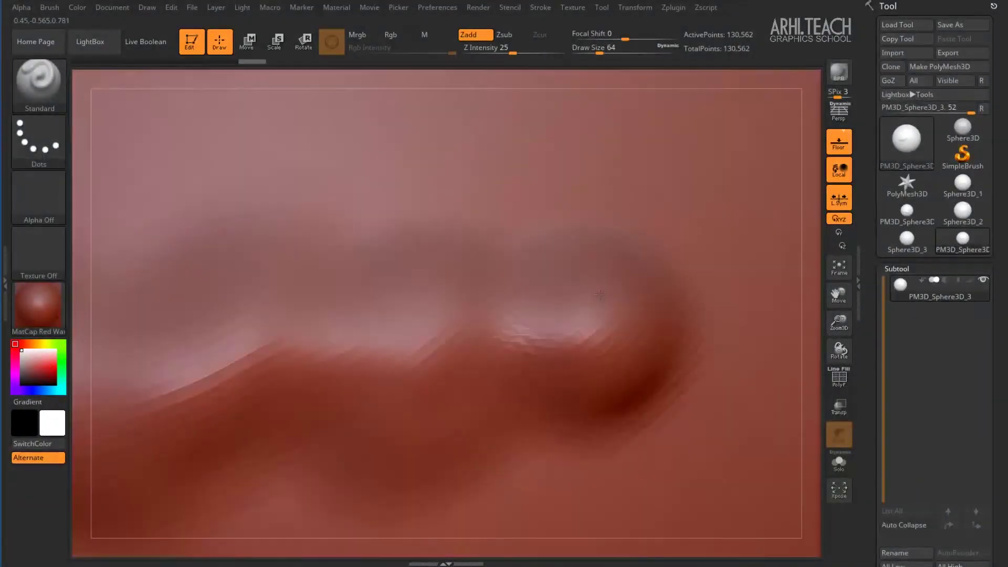
Turn off Local Transformations, test the view rotation near the ridge and frame the whole sphere.
click(843, 176)
mouse_move(600, 304)
right_down()
mouse_move(484, 308)
mouse_move(603, 255)
mouse_move(673, 239)
right_up()
mouse_move(659, 298)
right_down()
mouse_move(524, 305)
mouse_move(548, 272)
mouse_move(644, 271)
right_up()
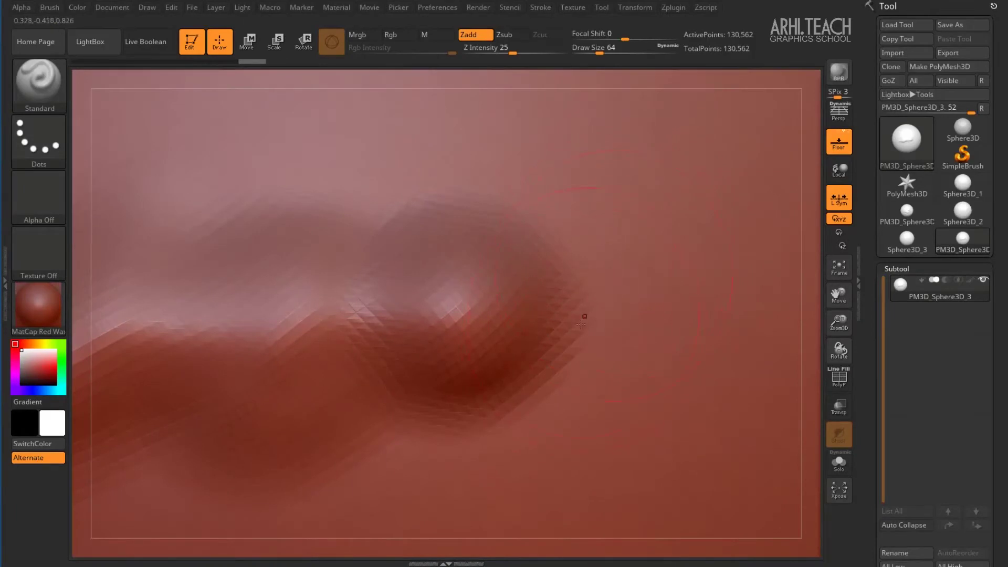
key(f)
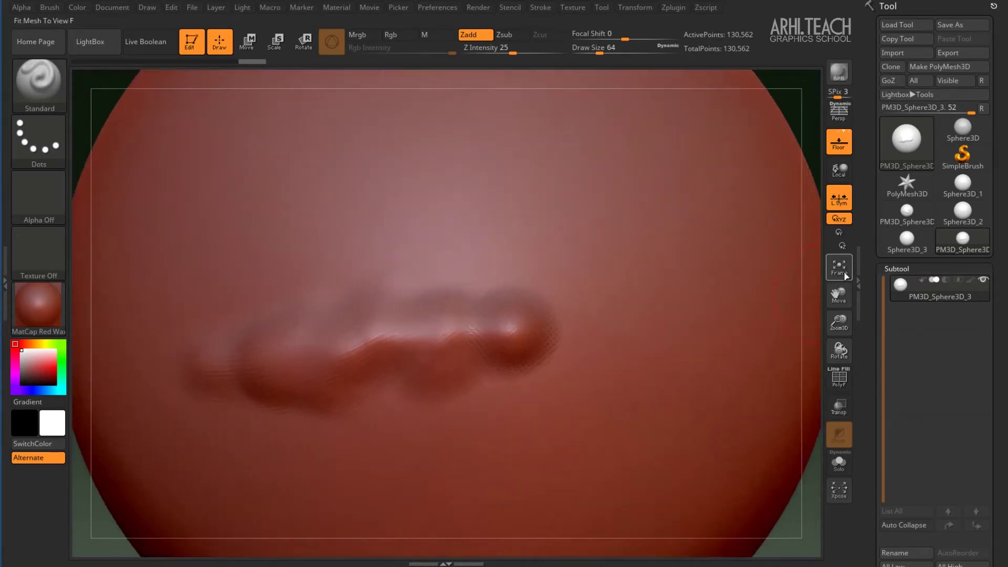
click(839, 278)
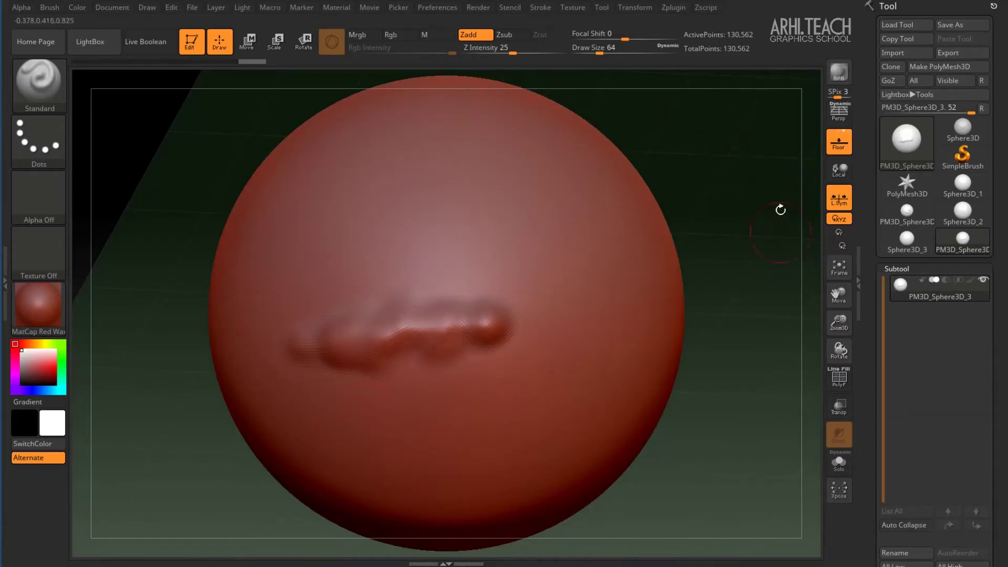
Toggle Local Symmetry off and back on, checking the sphere from a changed zoom and angle.
click(839, 199)
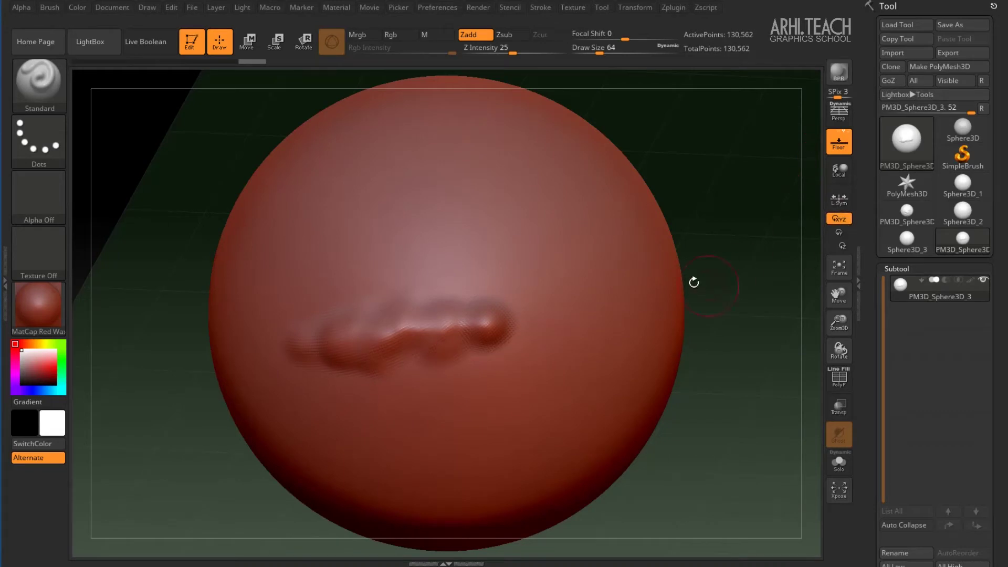
ctrl+right_drag(746, 214, 716, 164)
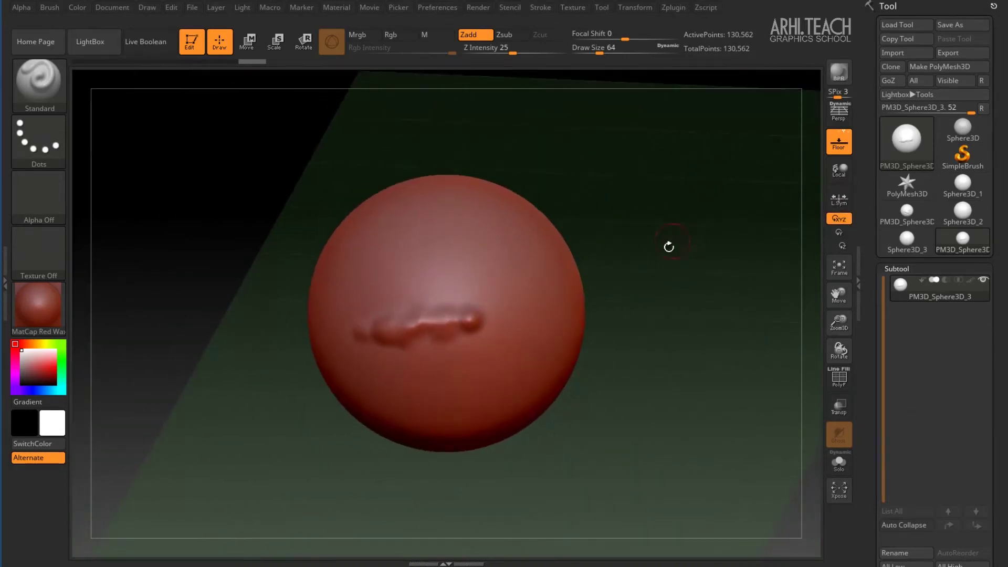
mouse_move(669, 245)
alt+mouse_down()
mouse_move(668, 299)
mouse_move(637, 265)
mouse_move(641, 318)
mouse_move(716, 295)
alt+mouse_up()
click(839, 198)
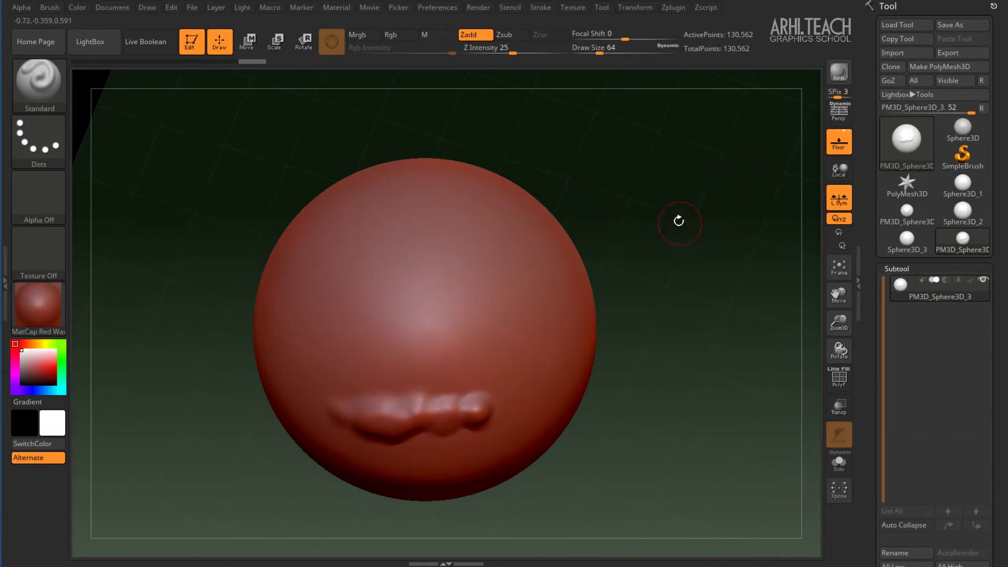
Activate X symmetry and sculpt overlapping Standard brush strokes across the sphere's front.
click(644, 8)
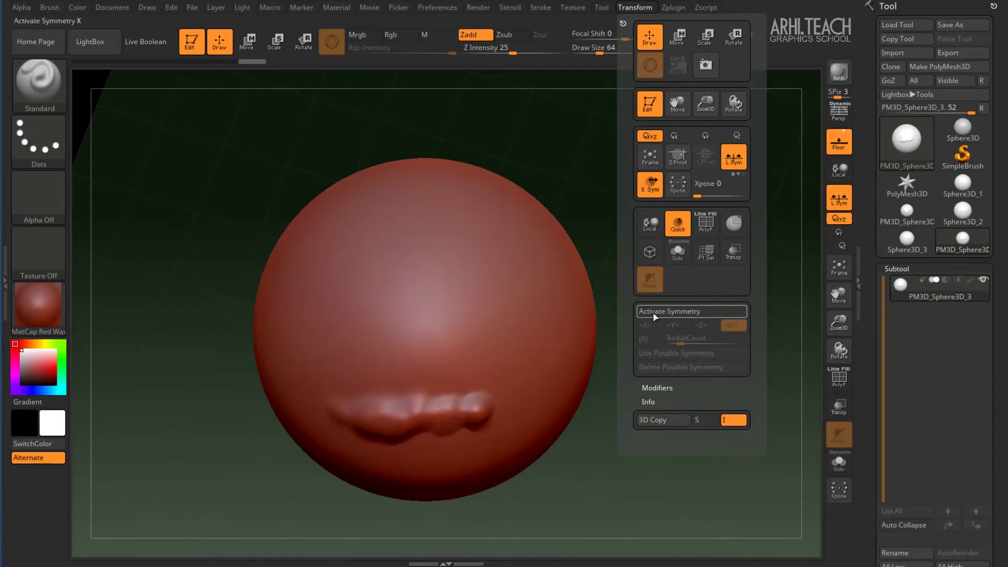
key(x)
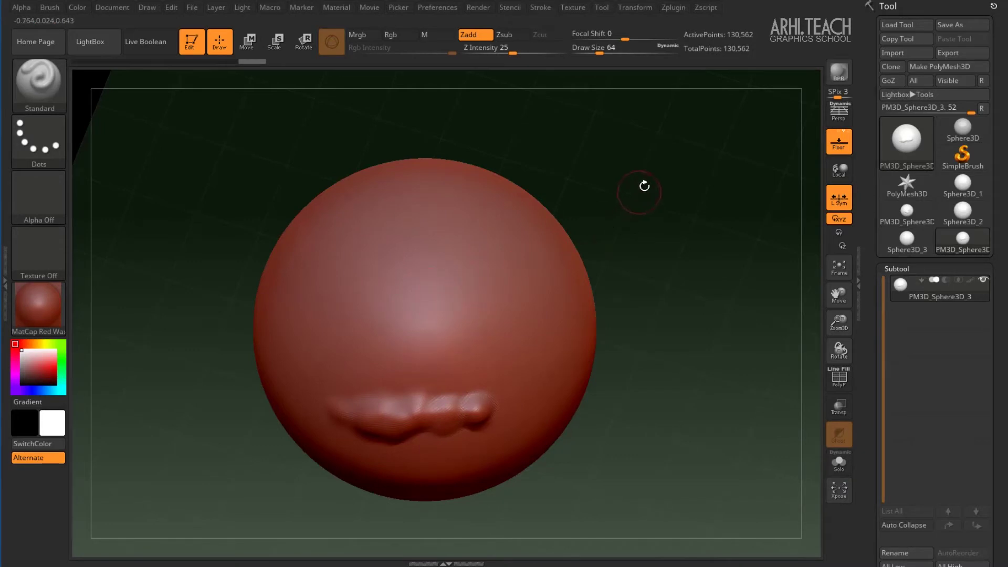
mouse_move(466, 302)
mouse_down()
mouse_move(386, 286)
mouse_move(339, 357)
mouse_move(302, 310)
mouse_move(338, 292)
mouse_move(399, 336)
mouse_move(485, 315)
mouse_move(515, 346)
mouse_move(564, 335)
mouse_move(436, 391)
mouse_move(420, 278)
mouse_move(383, 362)
mouse_move(489, 286)
mouse_up()
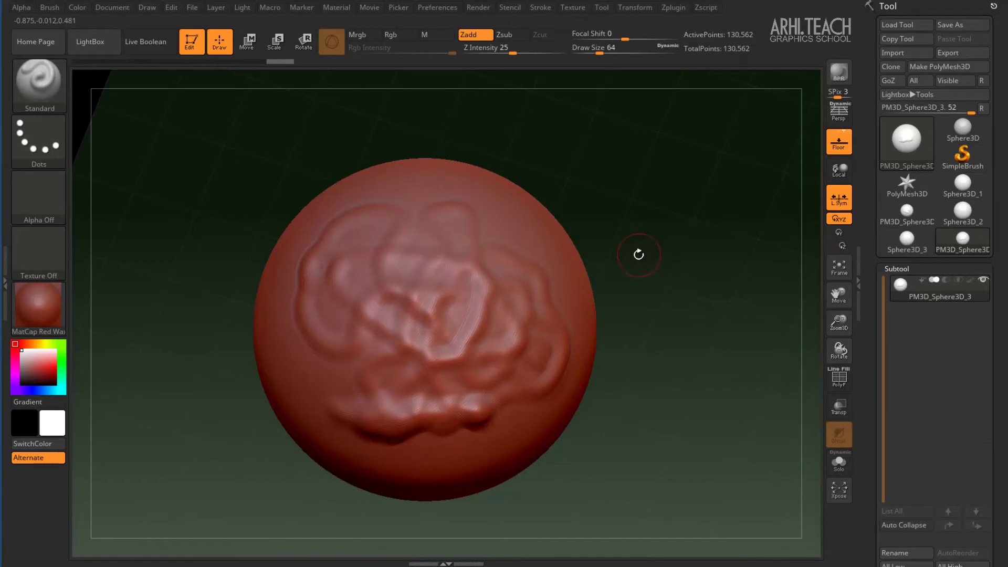
Sculpt a raised vertical Standard brush stroke down the symmetry centre on the side of the sphere facing squarely.
mouse_move(638, 307)
mouse_down()
mouse_move(650, 242)
mouse_move(633, 220)
mouse_move(646, 204)
mouse_move(669, 213)
mouse_move(603, 206)
mouse_move(755, 237)
mouse_move(719, 239)
mouse_move(675, 216)
mouse_move(662, 222)
mouse_move(659, 313)
mouse_move(664, 294)
mouse_up()
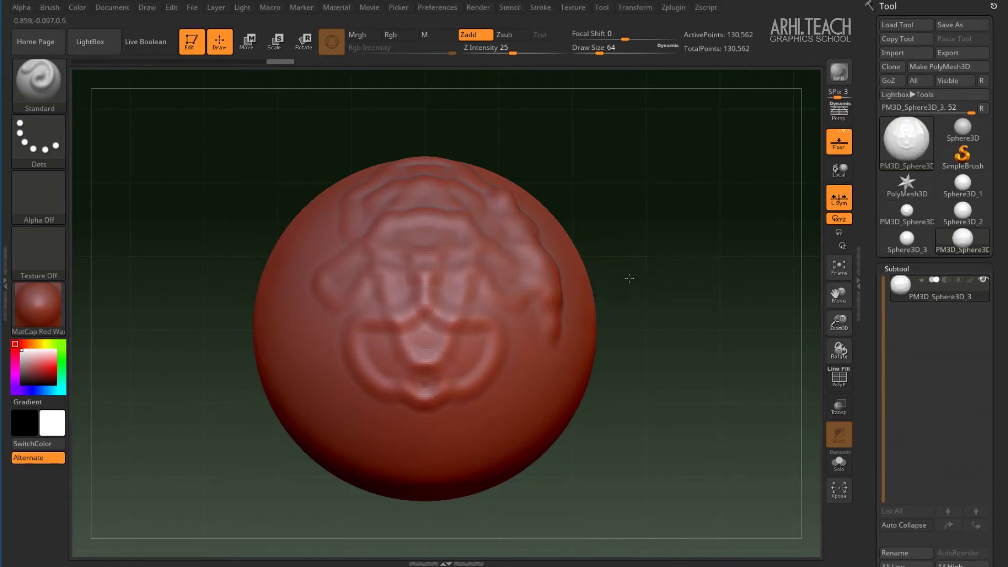
mouse_move(641, 333)
mouse_down()
mouse_move(656, 317)
mouse_move(653, 333)
mouse_up()
mouse_move(629, 287)
mouse_down()
mouse_move(684, 329)
mouse_move(690, 272)
mouse_move(689, 294)
mouse_up()
mouse_move(456, 315)
mouse_down()
mouse_move(408, 302)
mouse_move(412, 374)
mouse_move(452, 402)
mouse_move(451, 275)
mouse_move(456, 370)
mouse_move(456, 321)
mouse_move(486, 335)
mouse_up()
Set the Draw Size to 197 and sculpt broad mirrored strokes across the middle and lower part of the sphere.
key(s)
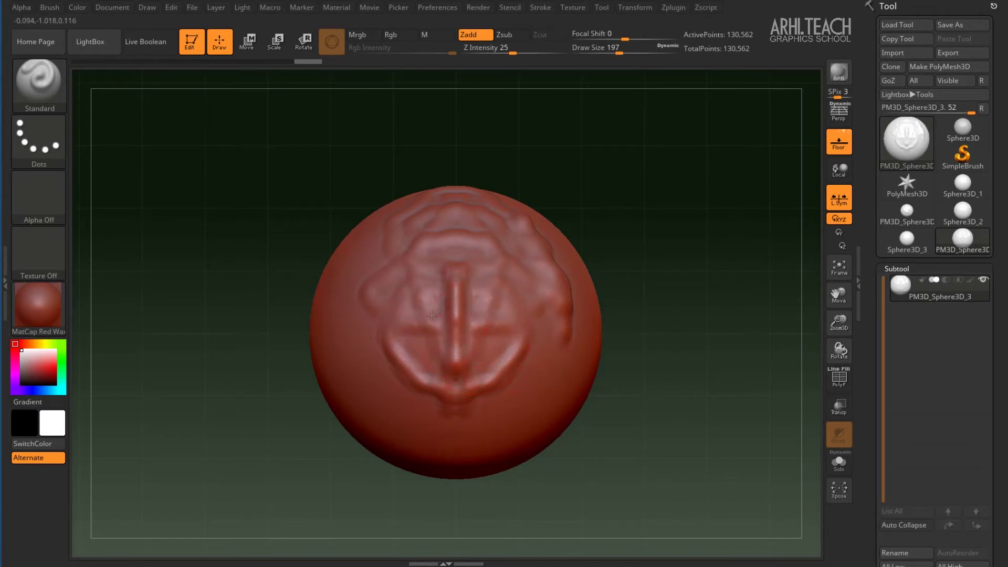
mouse_move(420, 336)
mouse_down()
mouse_move(391, 338)
mouse_move(408, 320)
mouse_move(446, 336)
mouse_up()
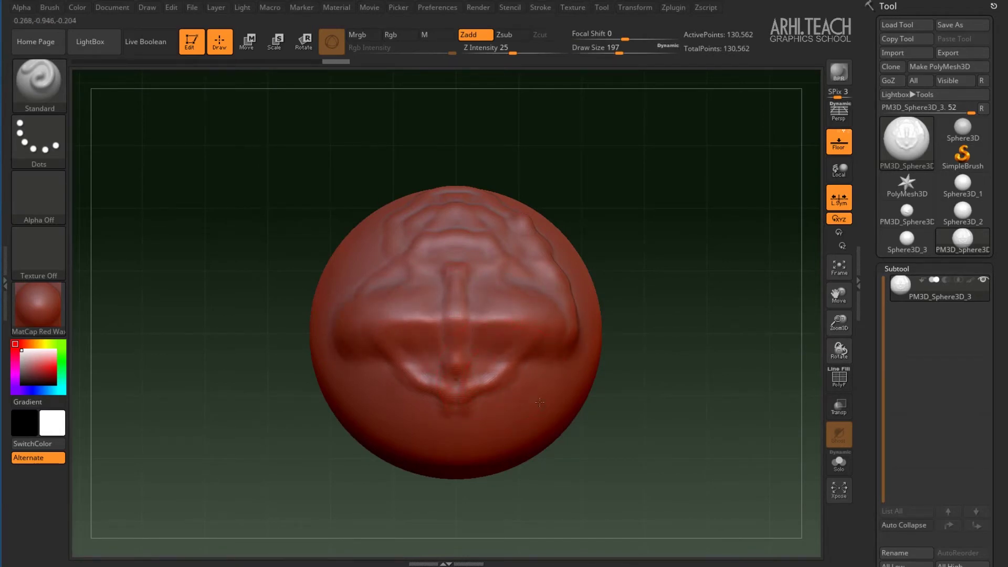
mouse_move(540, 403)
mouse_down()
mouse_move(519, 393)
mouse_move(517, 404)
mouse_move(480, 289)
mouse_up()
Move the sphere with the gizmo along its X and Z axes away from the grid centre and return to Draw mode.
mouse_move(659, 268)
alt+mouse_down()
mouse_move(651, 272)
mouse_move(649, 252)
mouse_move(649, 289)
mouse_move(638, 234)
alt+mouse_up()
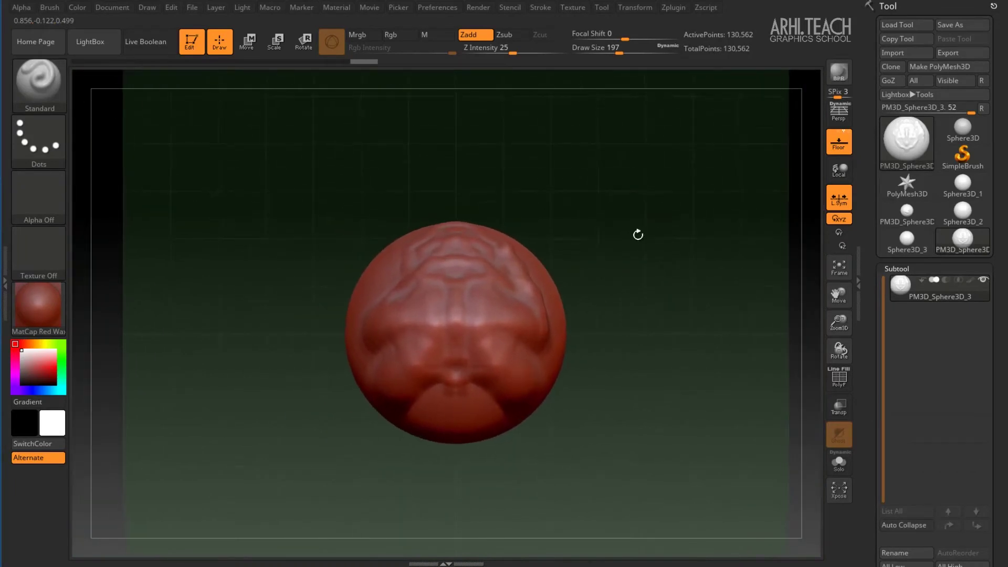
key(w)
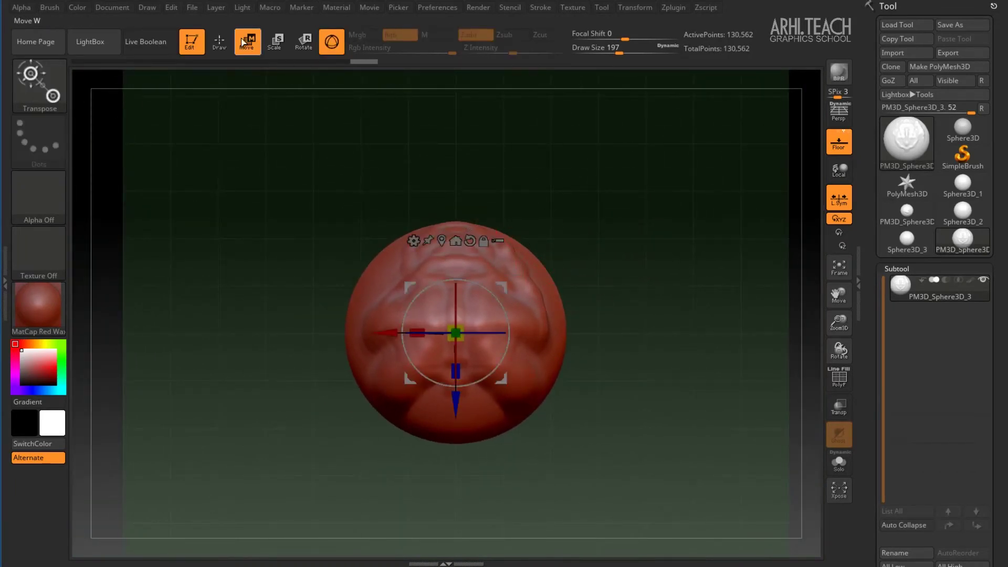
drag(398, 334, 224, 345)
drag(285, 397, 279, 221)
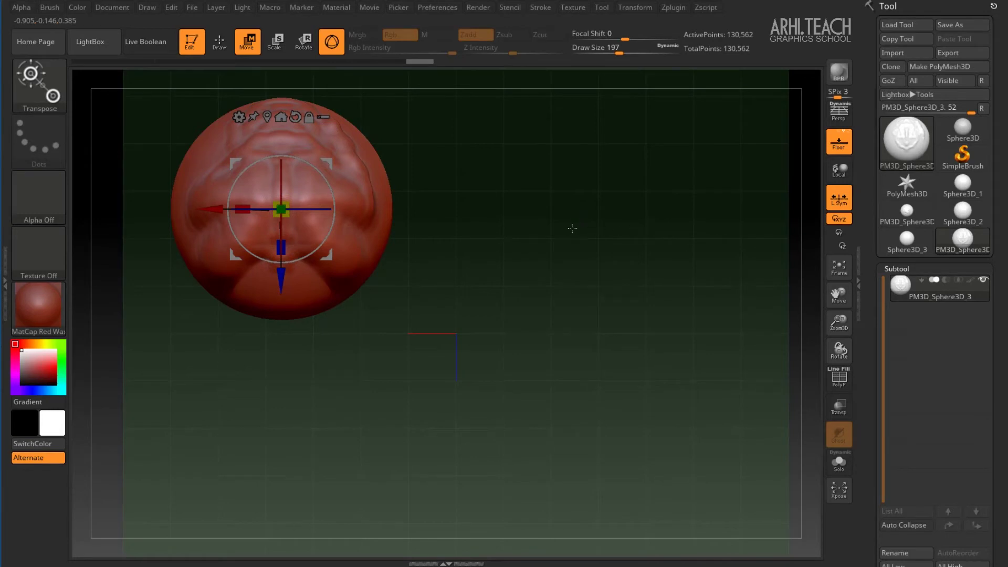
click(219, 42)
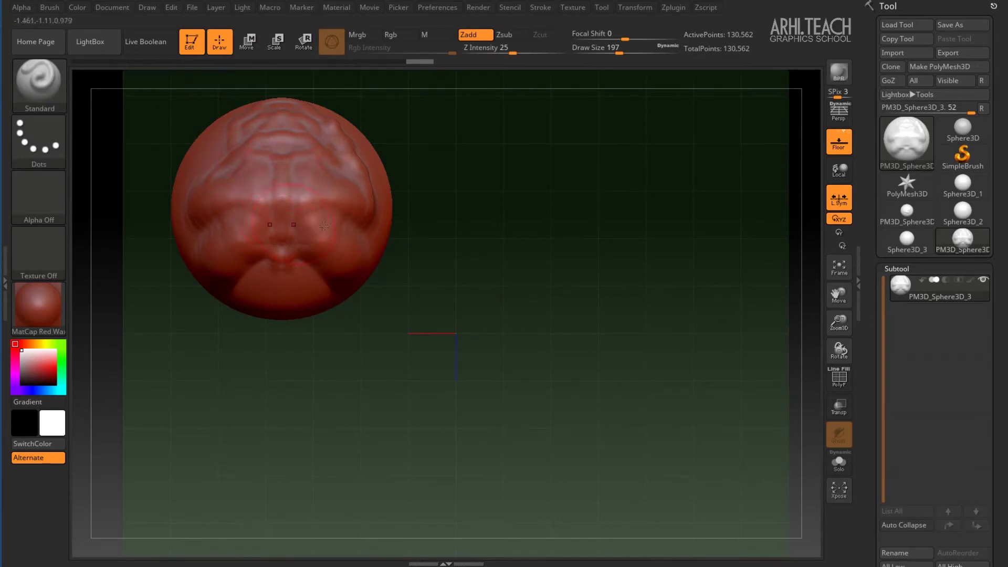
Turn off Local Symmetry and sculpt Standard brush strokes over the middle of the moved sphere.
click(845, 201)
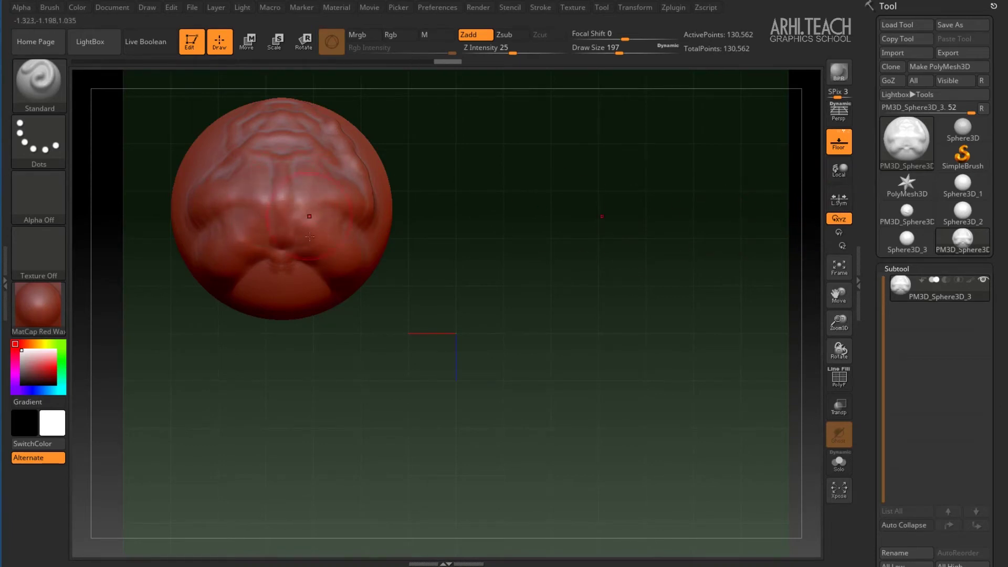
mouse_move(282, 245)
mouse_down()
mouse_move(266, 202)
mouse_move(283, 197)
mouse_move(266, 265)
mouse_move(286, 259)
mouse_move(286, 210)
mouse_move(324, 263)
mouse_move(269, 260)
mouse_up()
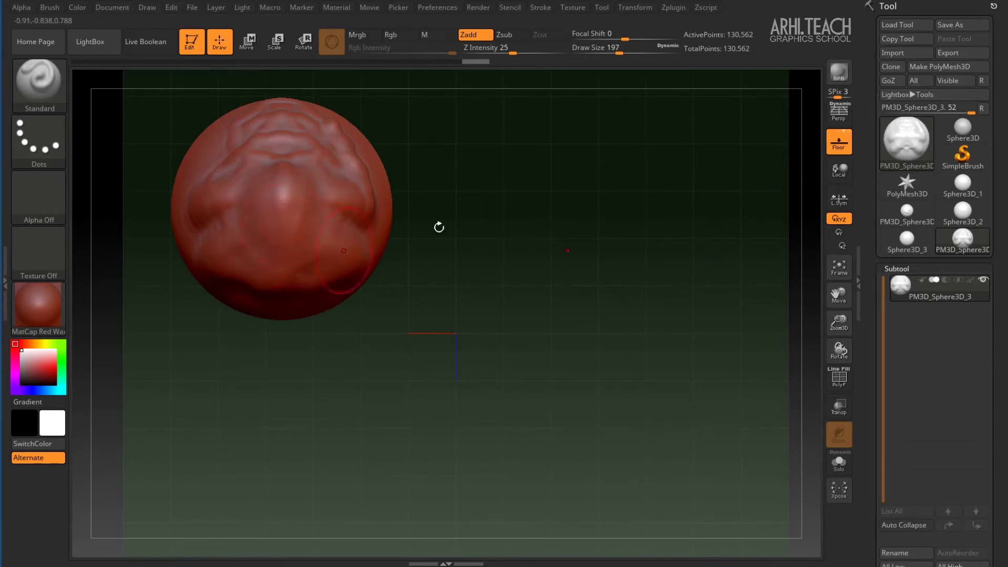
Turn Local Symmetry back on and sculpt mirrored strokes over the upper part of the moved sphere.
click(838, 203)
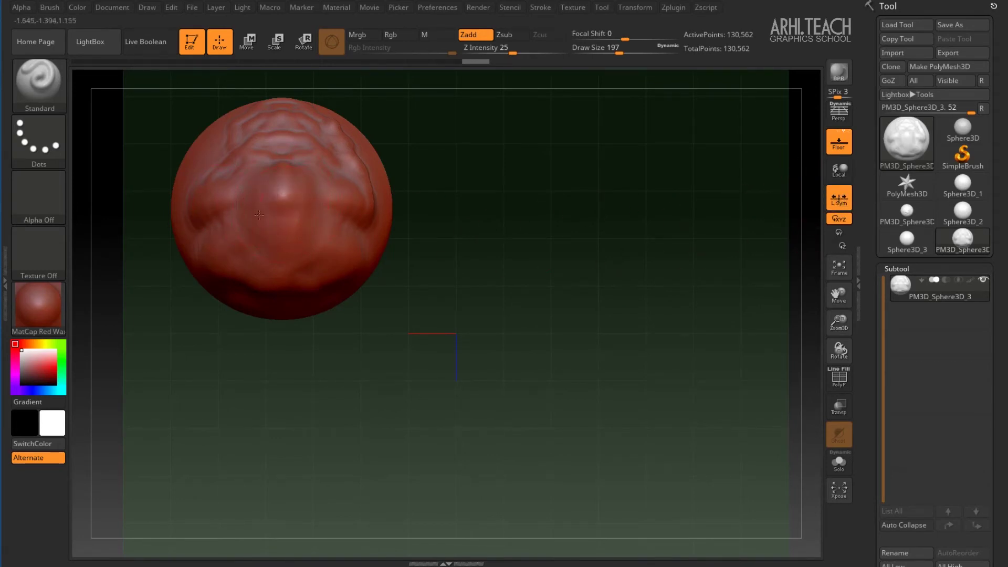
mouse_move(251, 205)
mouse_down()
mouse_move(212, 206)
mouse_move(246, 190)
mouse_up()
mouse_move(254, 142)
mouse_down()
mouse_move(278, 156)
mouse_move(257, 234)
mouse_up()
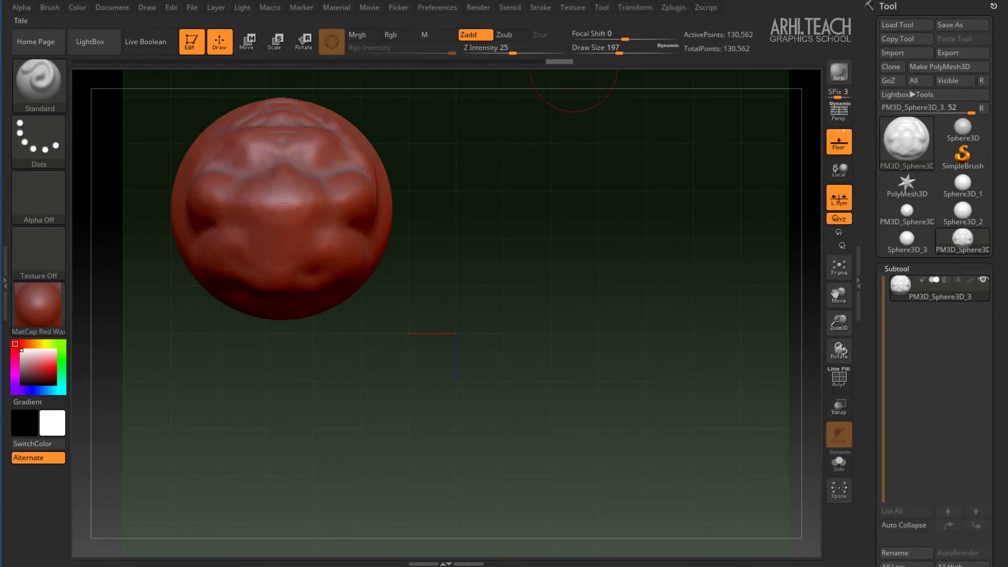
Change the symmetry axis settings in the Y direction, sculpt the sphere's centre and inspect the shape from several angles.
click(641, 10)
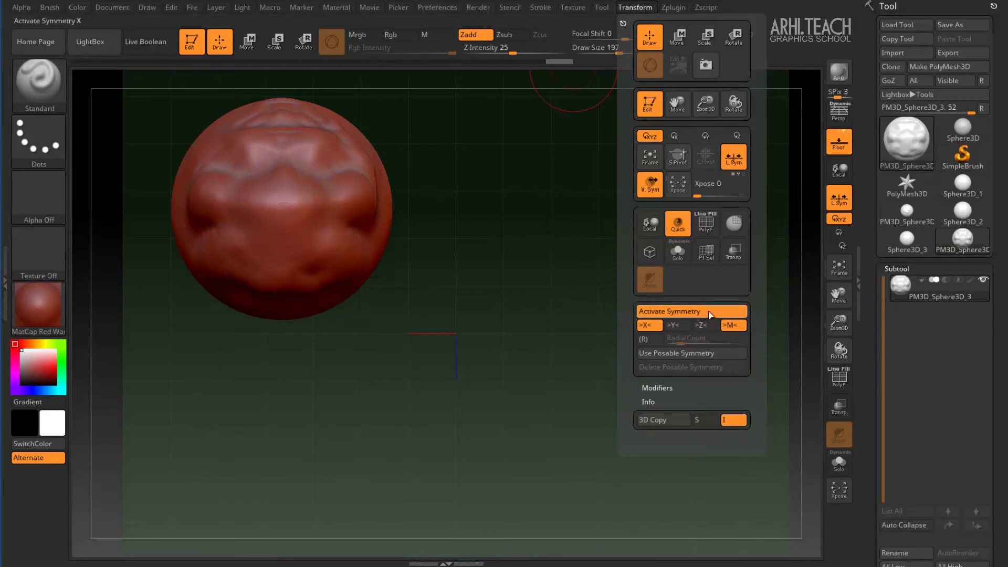
click(677, 325)
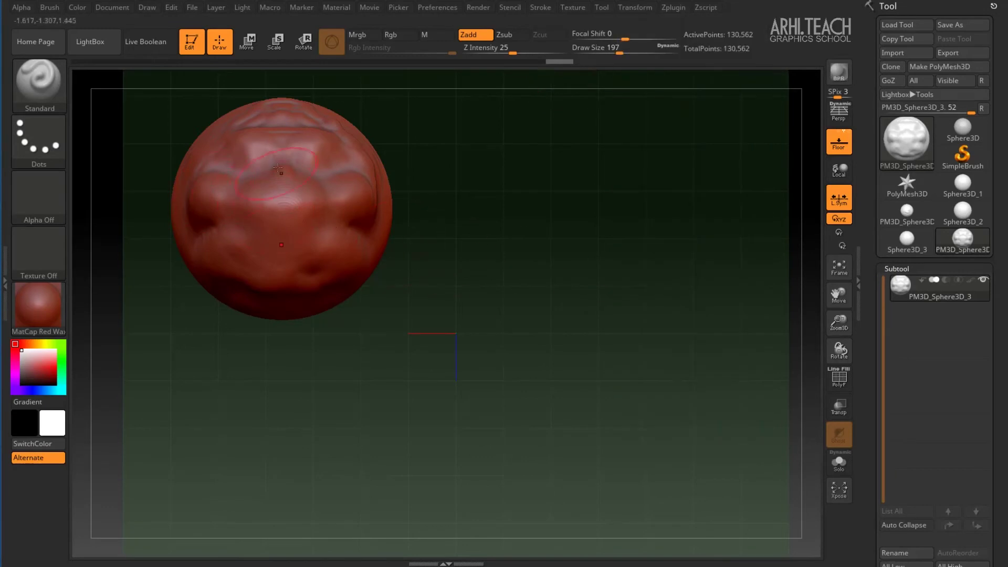
mouse_move(278, 167)
mouse_down()
mouse_move(282, 220)
mouse_move(336, 210)
mouse_move(288, 150)
mouse_up()
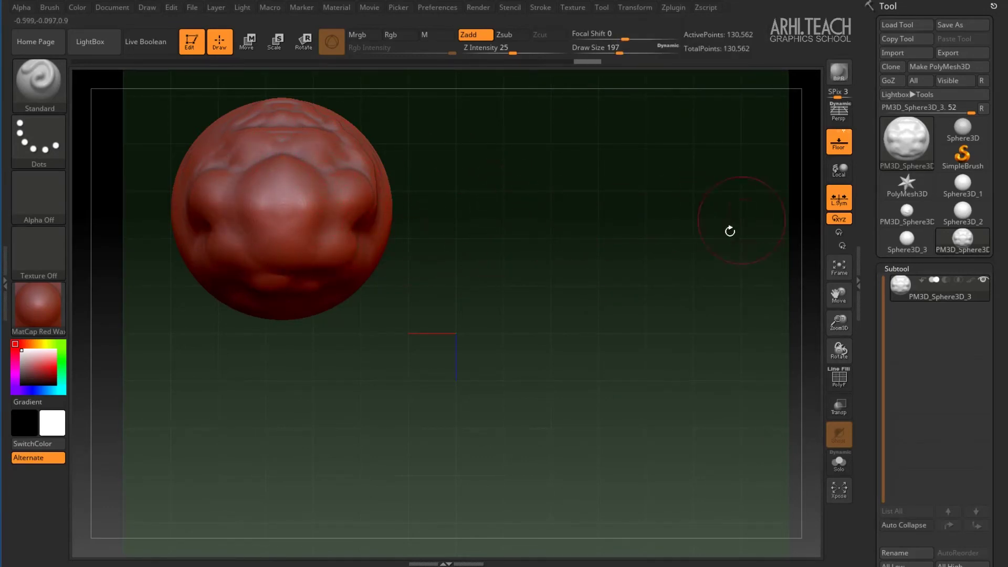
mouse_move(586, 323)
mouse_down()
mouse_move(560, 276)
mouse_move(563, 262)
mouse_up()
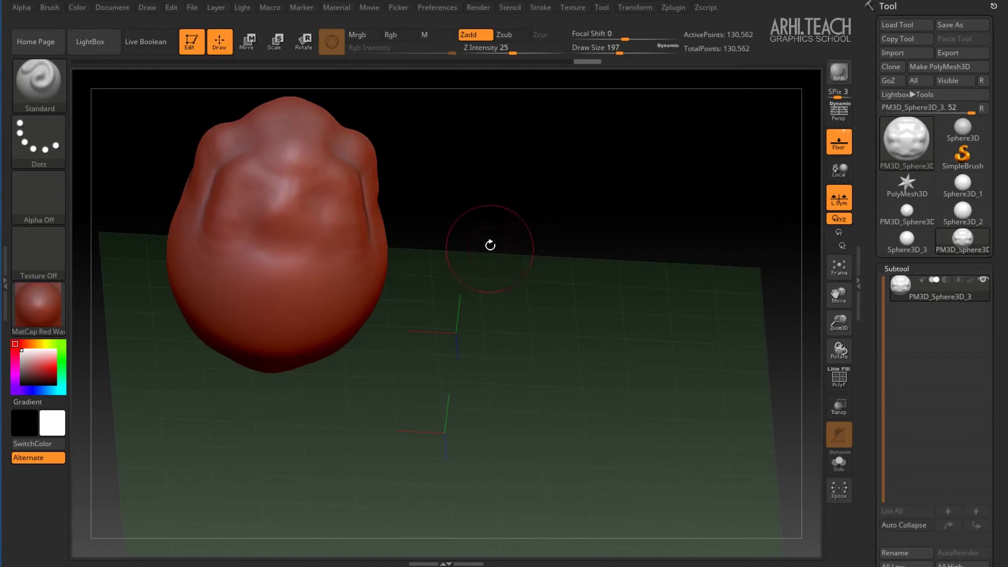
mouse_move(452, 243)
mouse_down()
mouse_move(411, 239)
mouse_move(488, 259)
mouse_move(452, 203)
mouse_move(473, 252)
mouse_move(442, 268)
mouse_move(499, 247)
mouse_move(473, 236)
mouse_move(455, 246)
mouse_move(545, 259)
mouse_up()
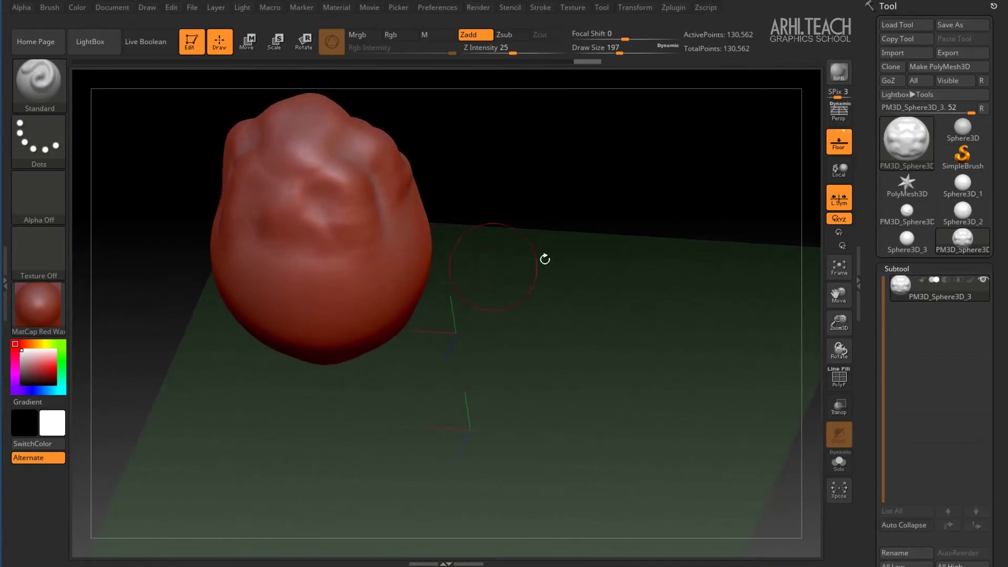
Test view rotation restricted to the Y axis and to the Z axis, and restore rotation on all axes.
click(846, 237)
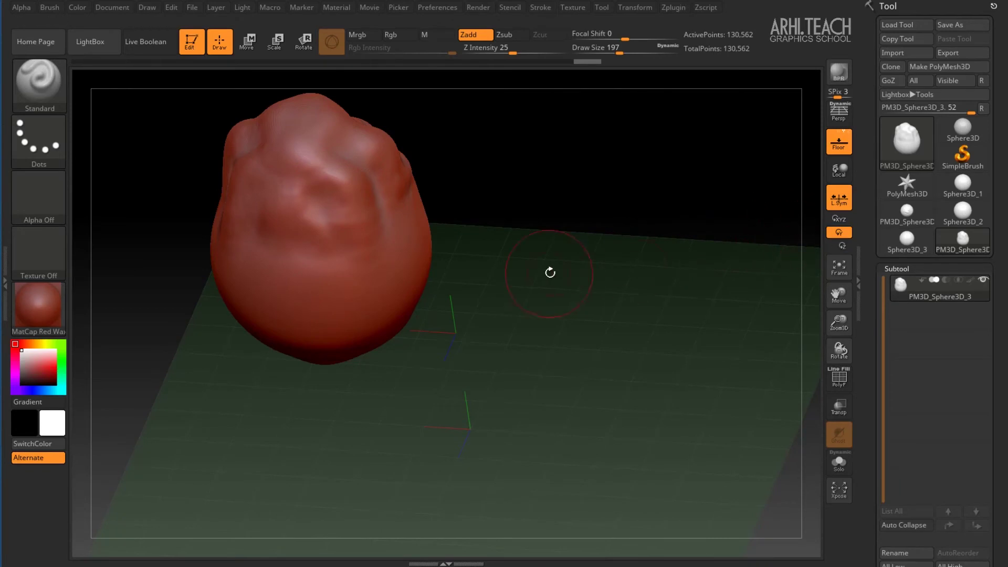
drag(550, 272, 367, 267)
click(834, 250)
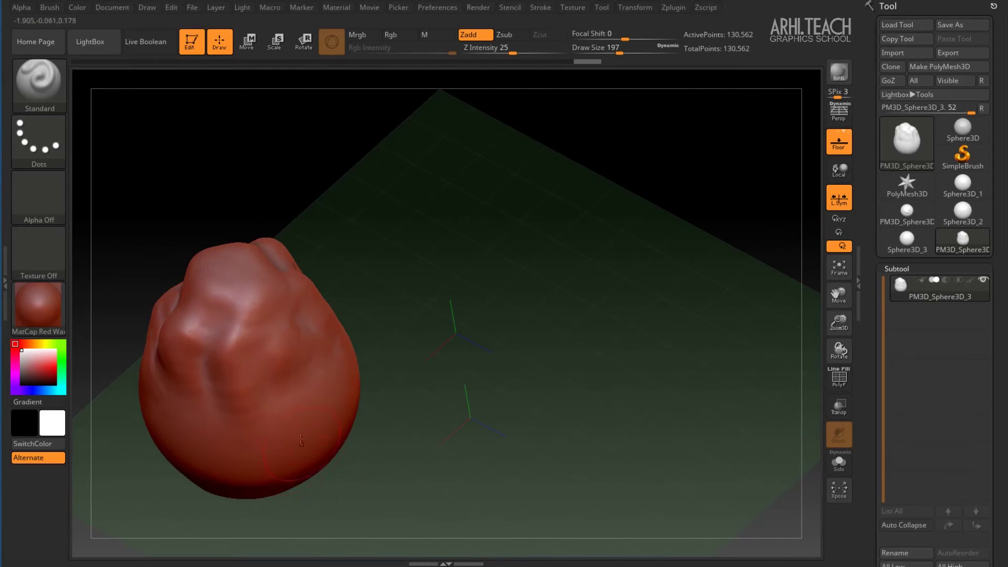
drag(421, 388, 446, 315)
click(839, 218)
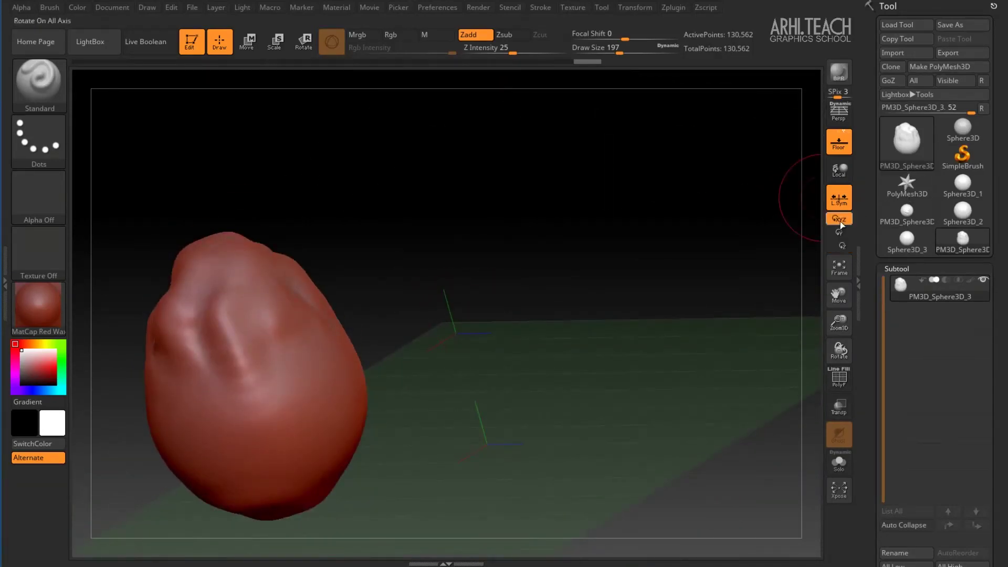
Frame the sculpted mesh and test the on-screen Move and Zoom3D navigation controls on it.
click(842, 269)
drag(803, 282, 674, 271)
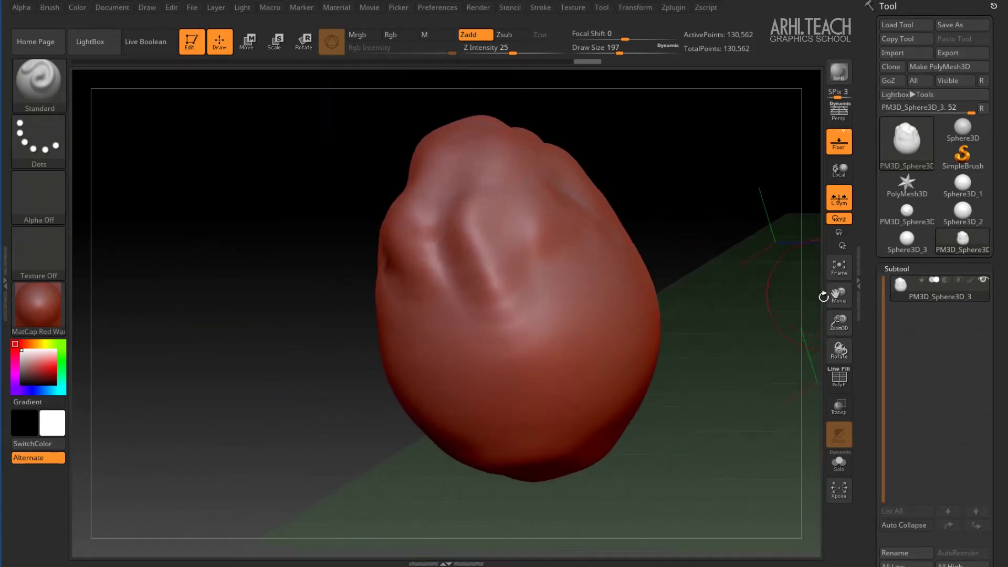
drag(838, 291, 837, 294)
drag(839, 321, 715, 268)
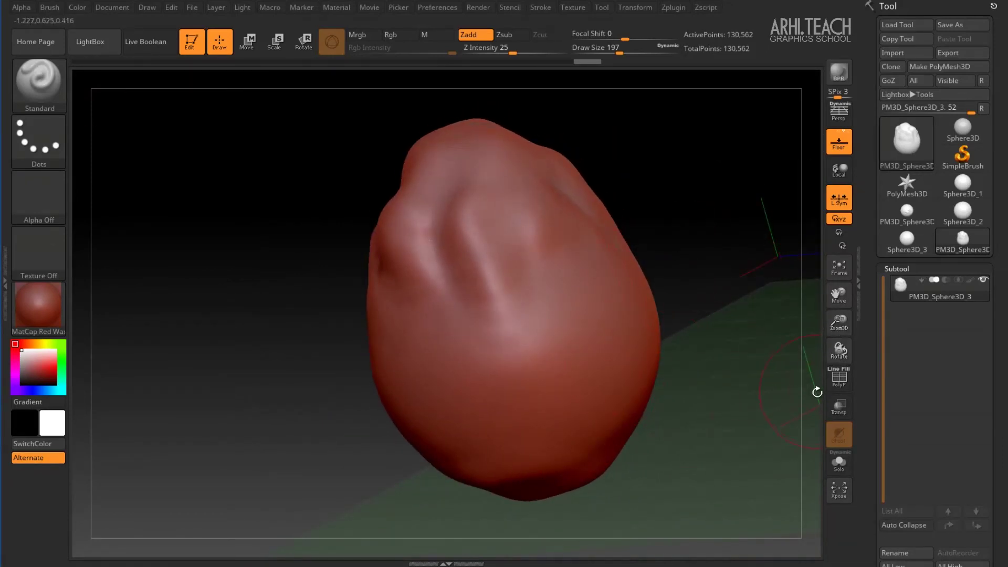
Toggle the polyframe wireframe on and off to inspect the sculpted mesh's polygons.
key(shift+f)
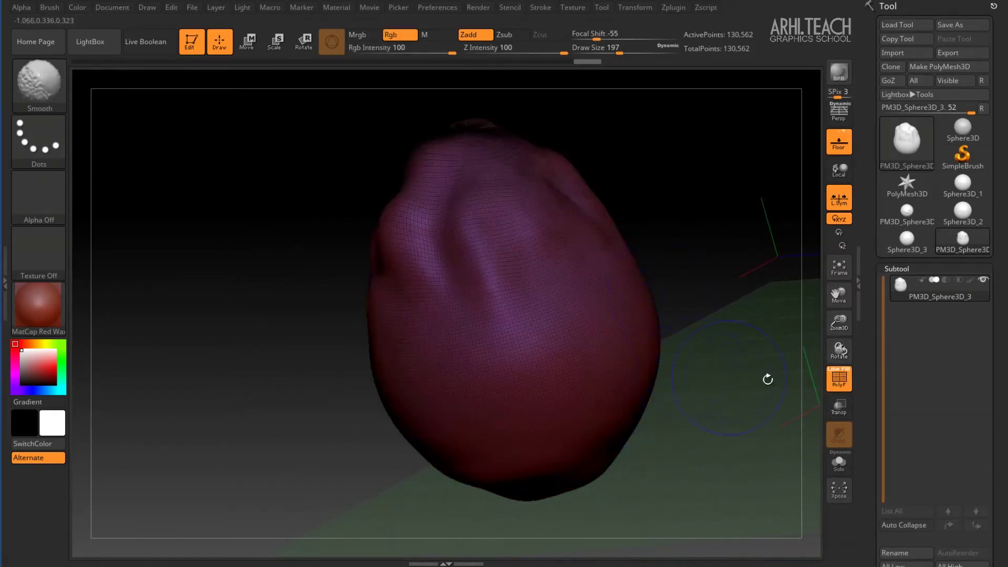
key(shift+f)
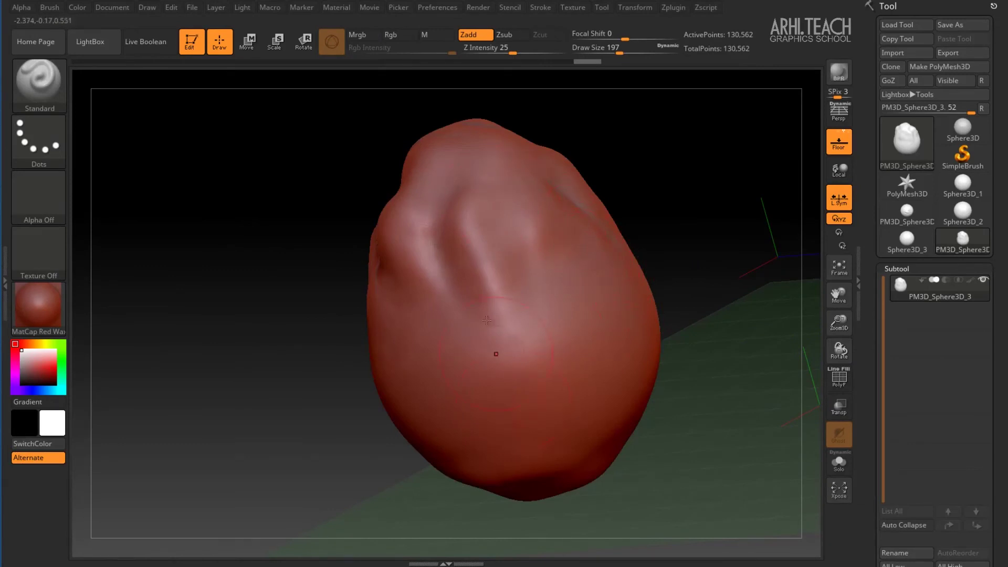
Test the polyframe's Line and Fill display options separately on the sculpted mesh and switch polyframe off.
click(840, 386)
drag(738, 251, 750, 321)
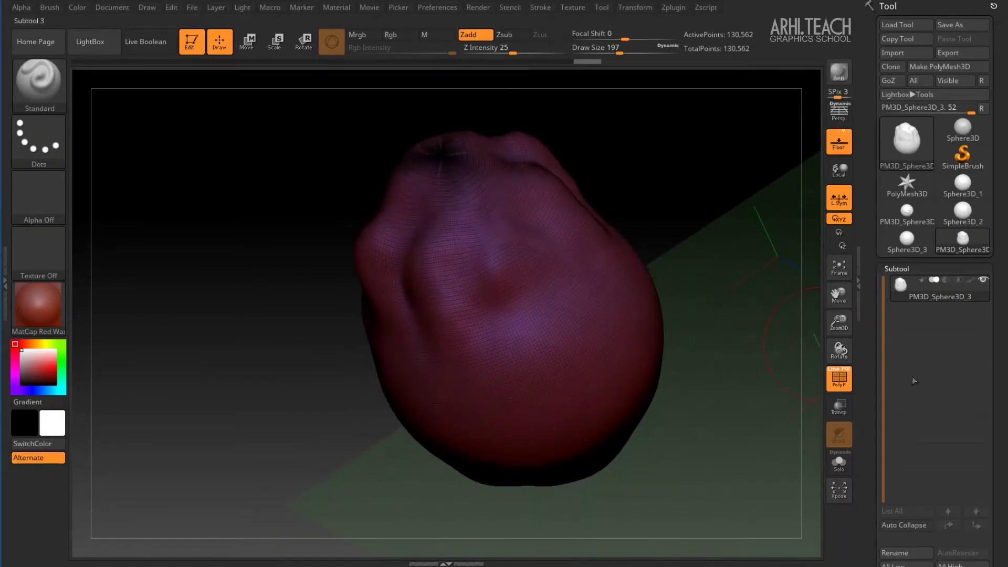
click(835, 374)
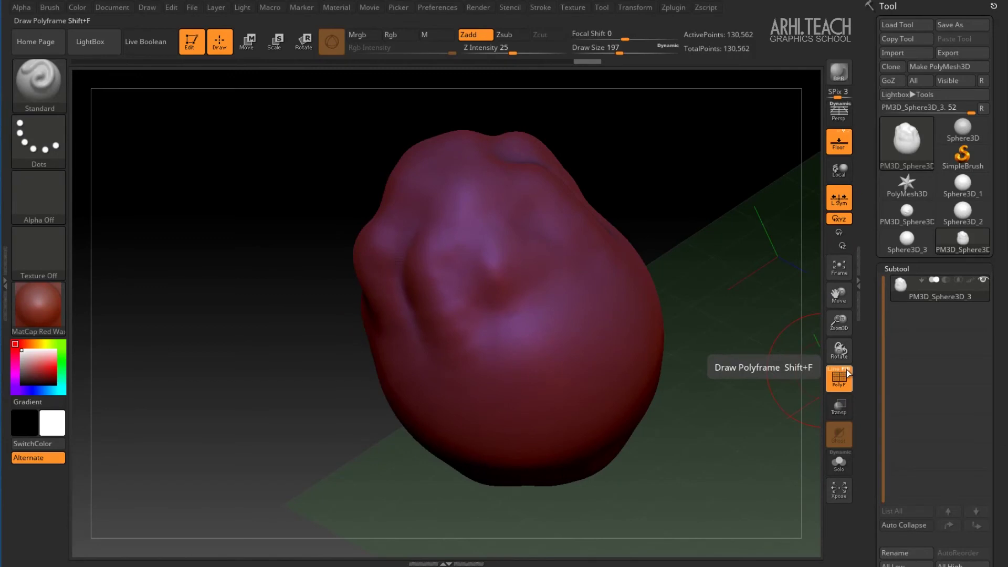
click(847, 373)
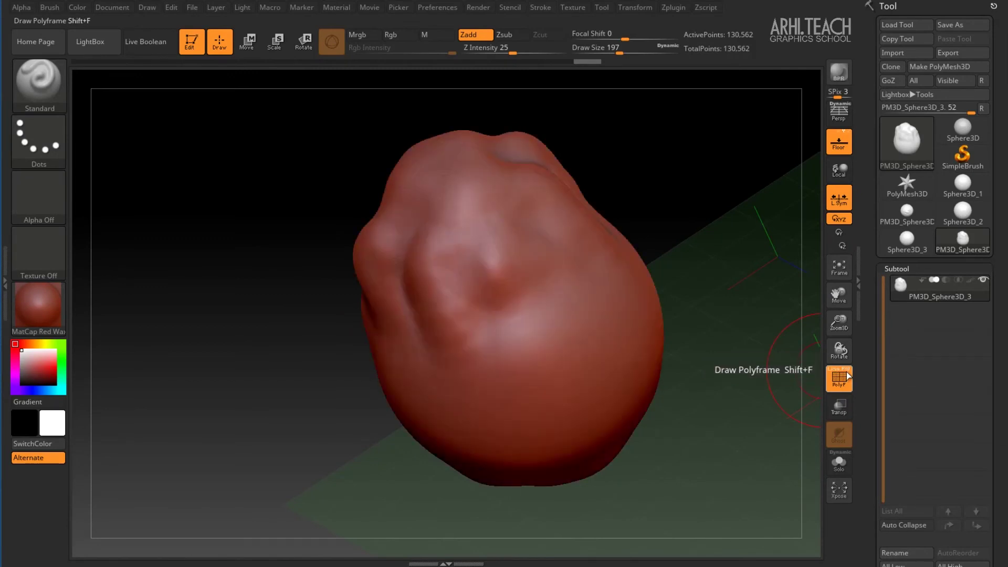
click(847, 373)
click(848, 374)
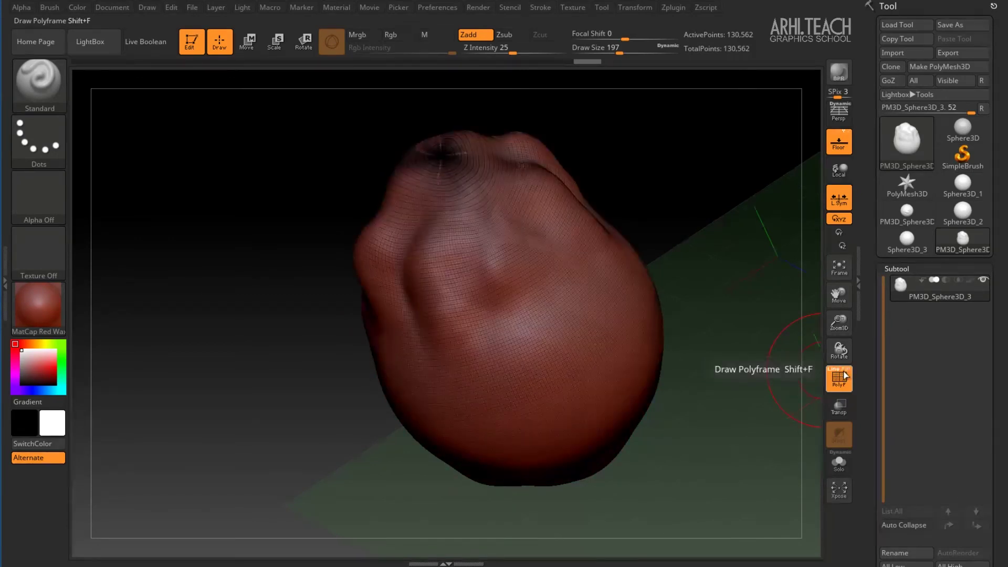
click(849, 374)
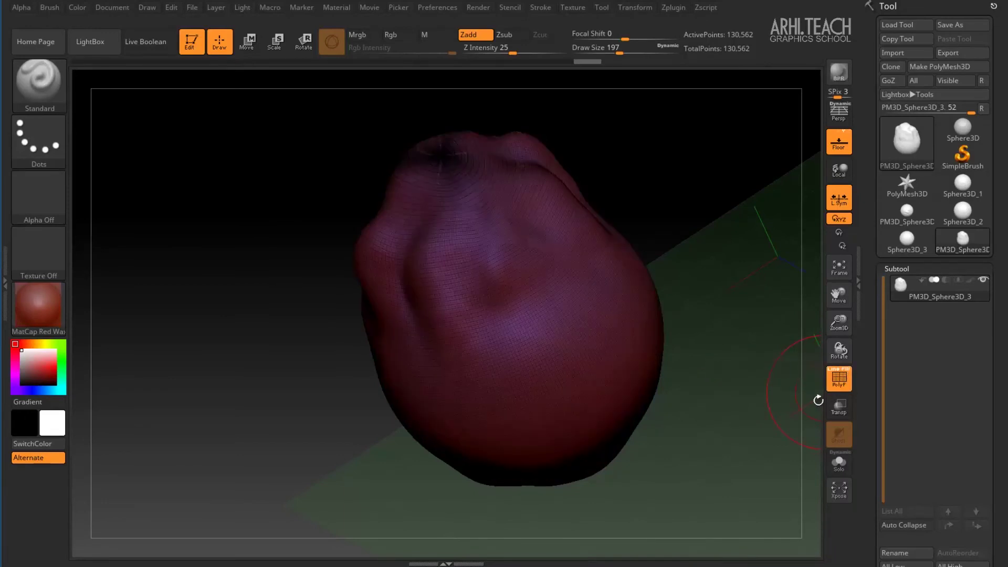
click(839, 380)
Duplicate the sculpted subtool and move the copy about 2.4 units along the X axis, clear of the original.
alt+drag(706, 273, 581, 281)
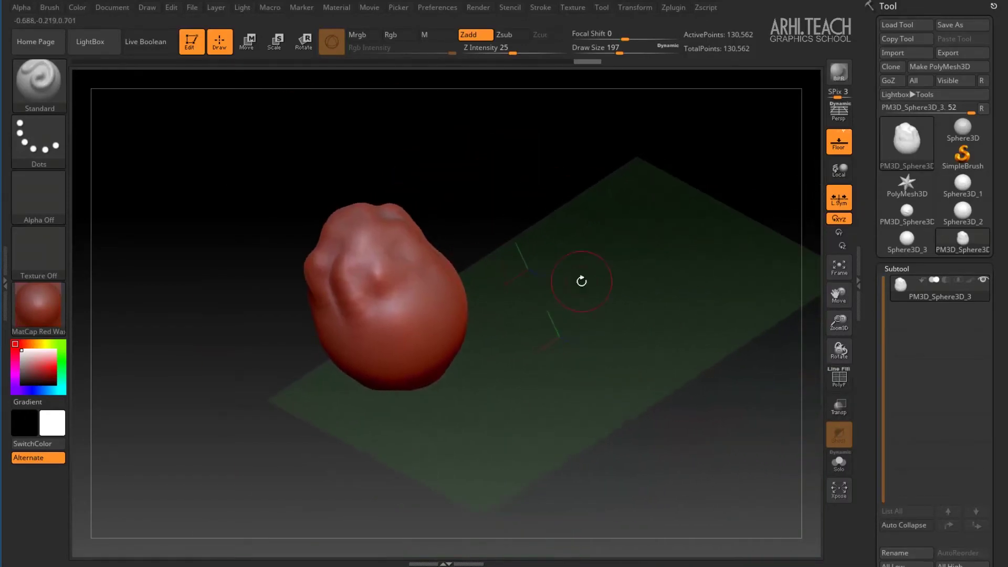
scroll(995, 355, down, 5)
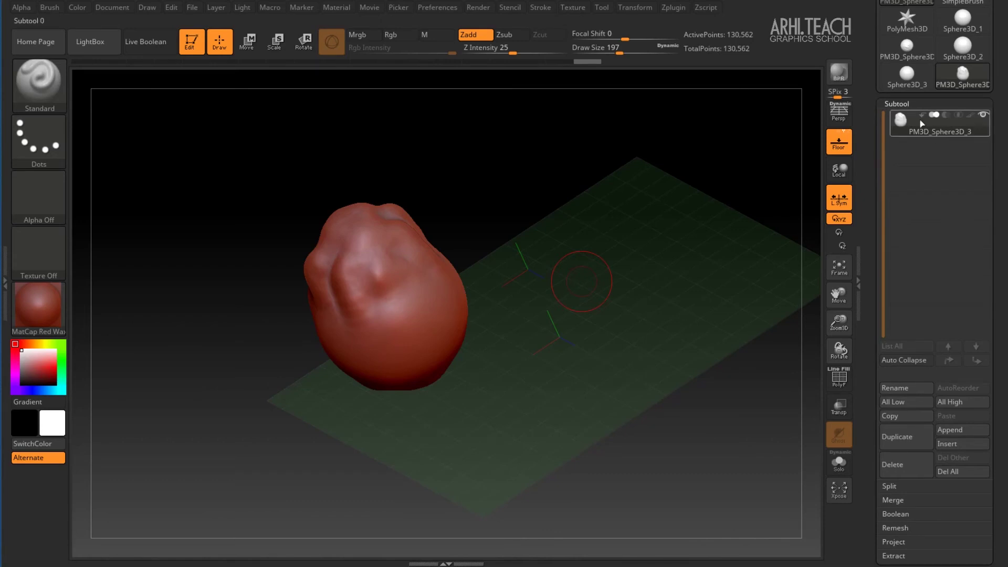
click(897, 433)
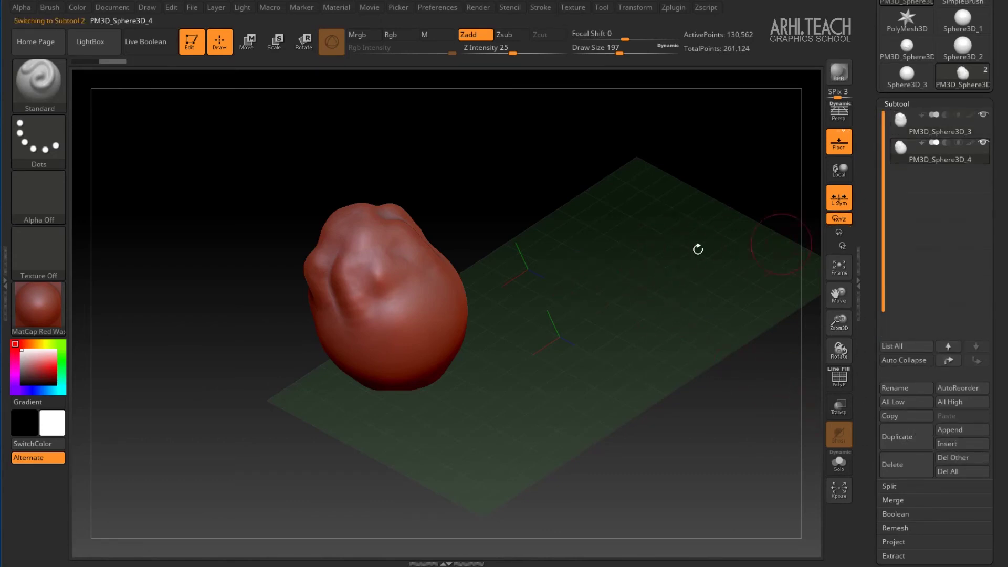
key(w)
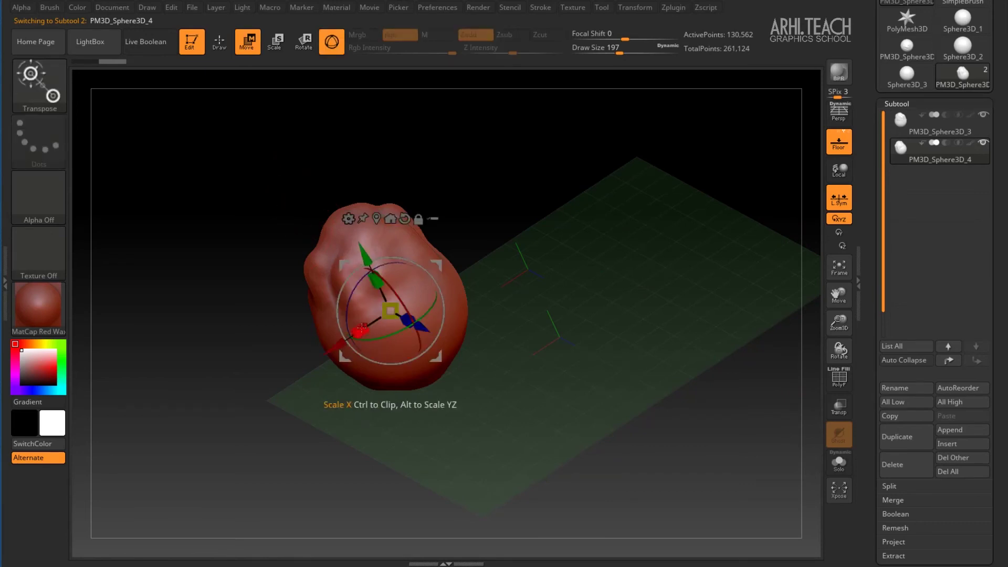
drag(332, 348, 476, 259)
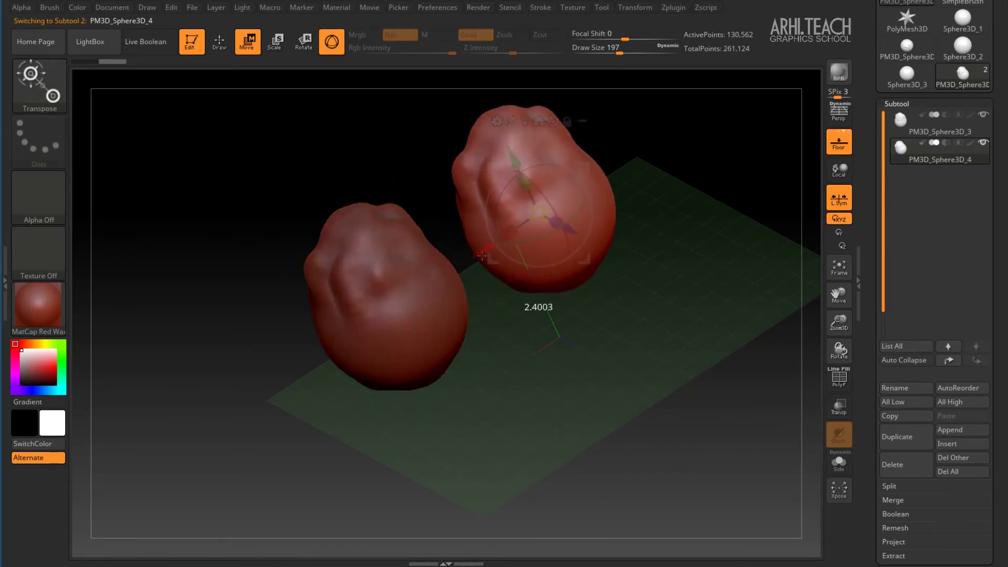
Turn on transparency for the inactive subtool, check it with Ghost on and off, and turn transparency off.
scroll(870, 363, down, 3)
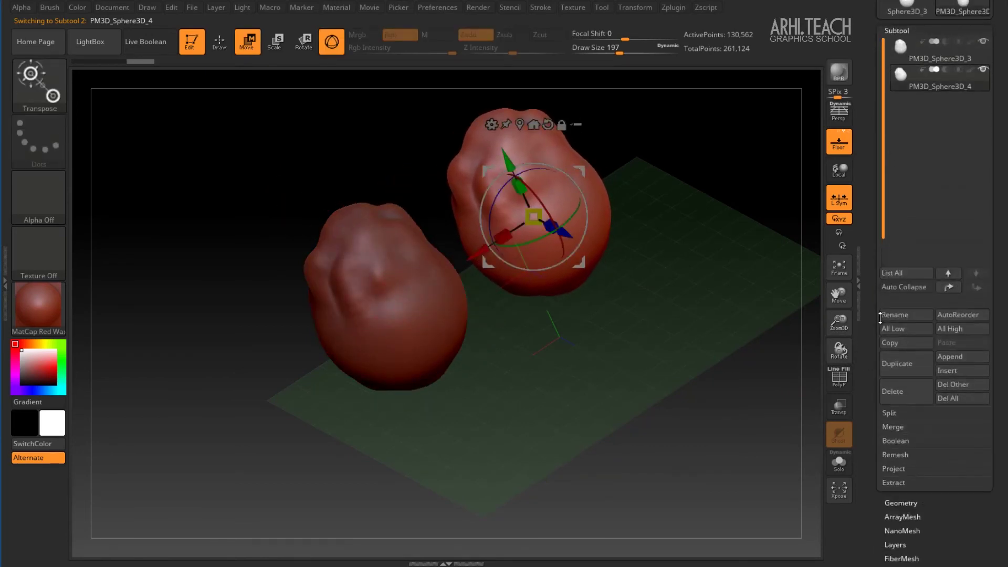
click(842, 413)
mouse_move(680, 212)
mouse_down()
mouse_move(588, 225)
mouse_move(581, 299)
mouse_move(666, 221)
mouse_move(705, 167)
mouse_move(733, 180)
mouse_move(634, 267)
mouse_move(594, 220)
mouse_move(694, 219)
mouse_move(708, 171)
mouse_move(679, 180)
mouse_move(667, 209)
mouse_up()
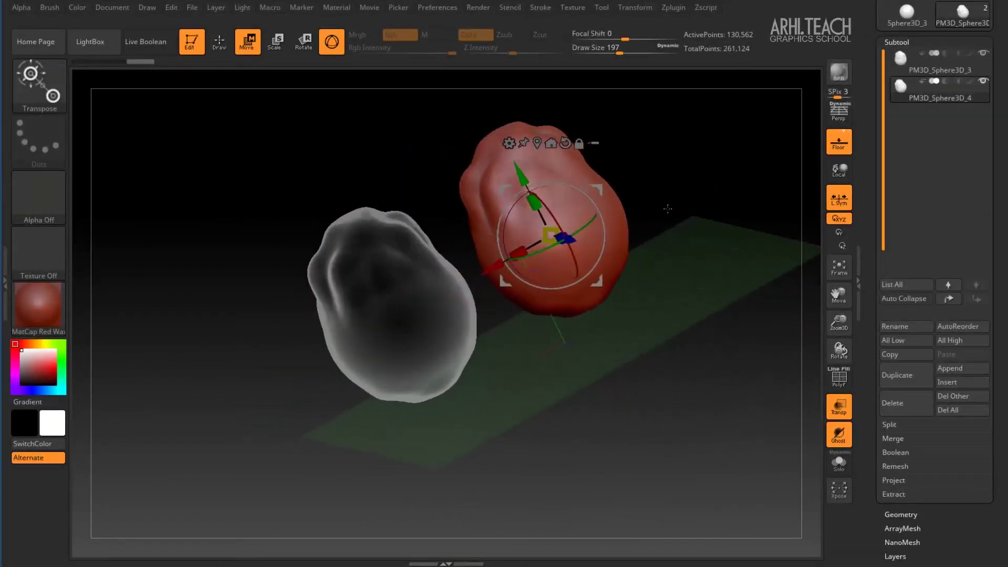
click(842, 435)
click(843, 436)
click(849, 411)
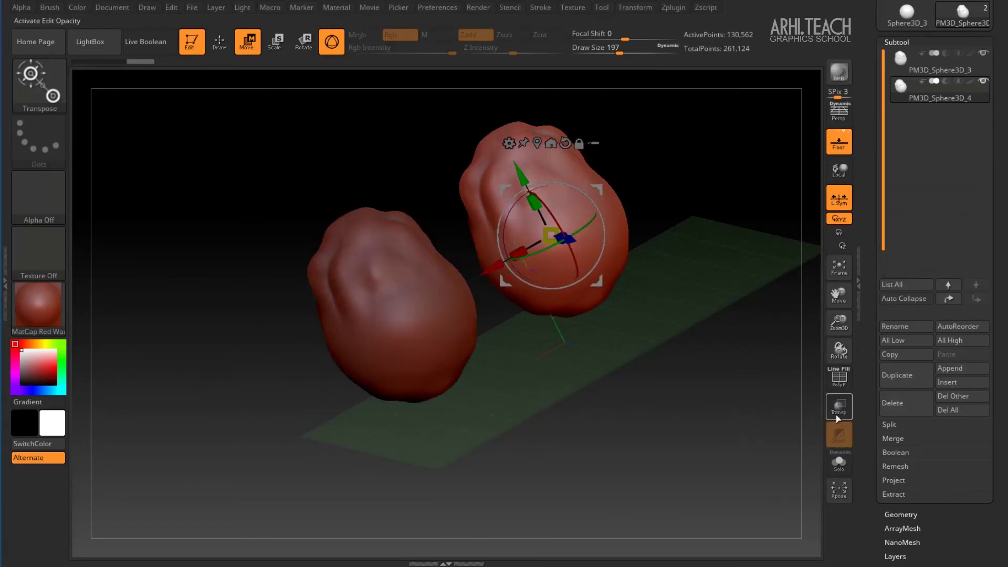
Compare ghosted and plain transparency on the overlapping meshes from several angles, and restore the opaque display.
click(843, 414)
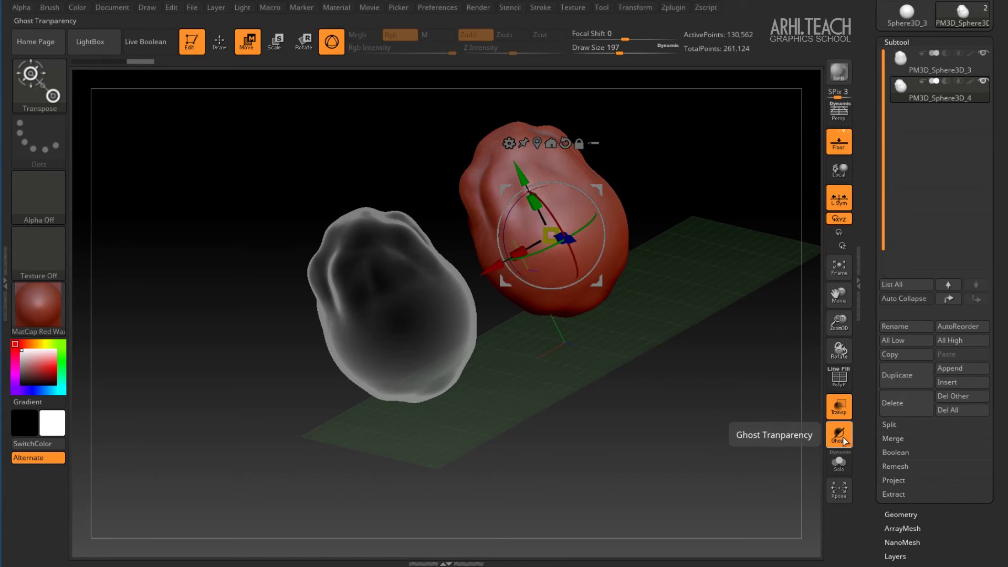
drag(502, 369, 580, 348)
click(838, 436)
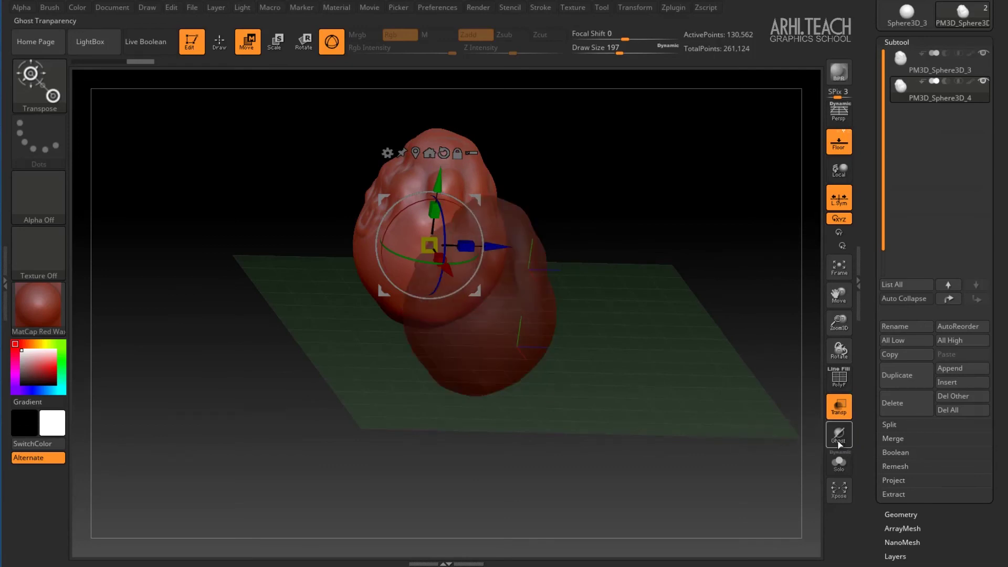
drag(625, 373, 787, 368)
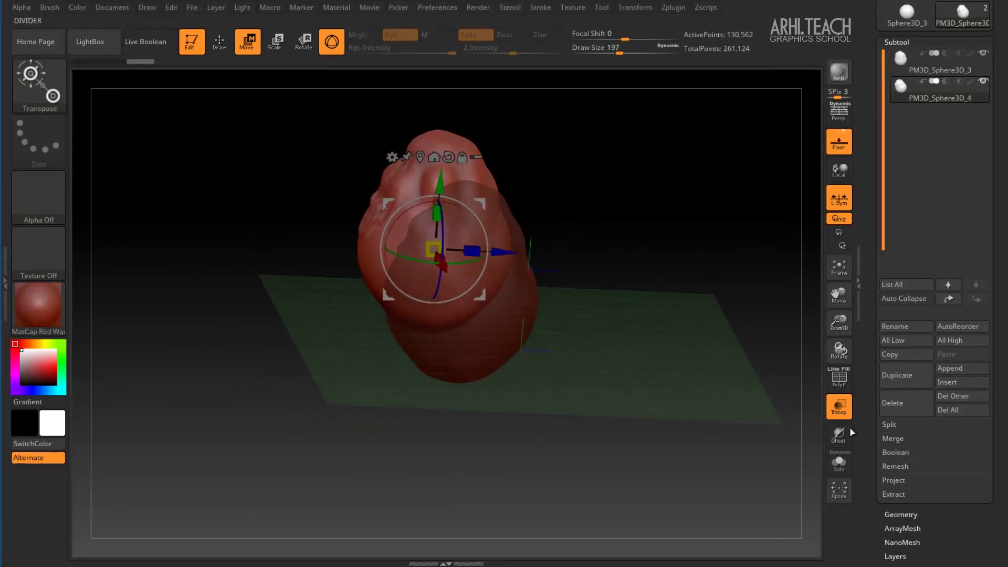
click(840, 436)
mouse_move(665, 311)
mouse_down()
mouse_move(625, 315)
mouse_move(669, 337)
mouse_move(651, 314)
mouse_up()
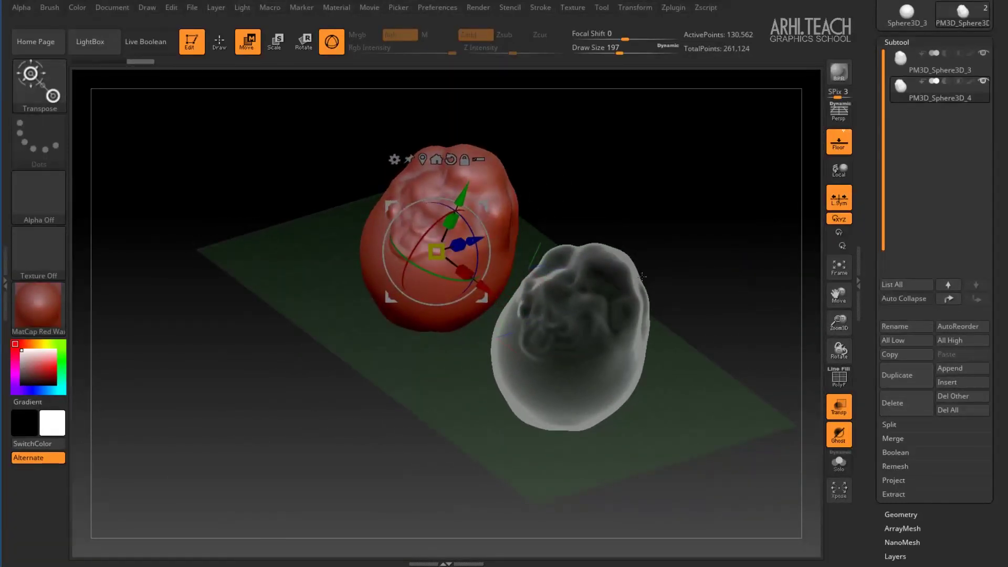
click(839, 436)
click(840, 409)
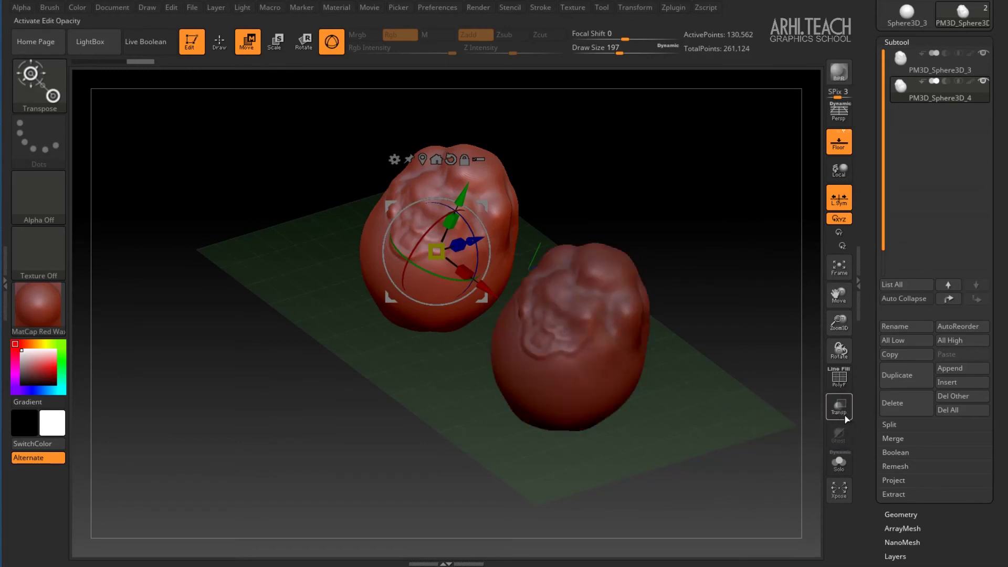
Test Solo to isolate the active copy, and use Xpose to collapse and spread the two subtools.
click(846, 469)
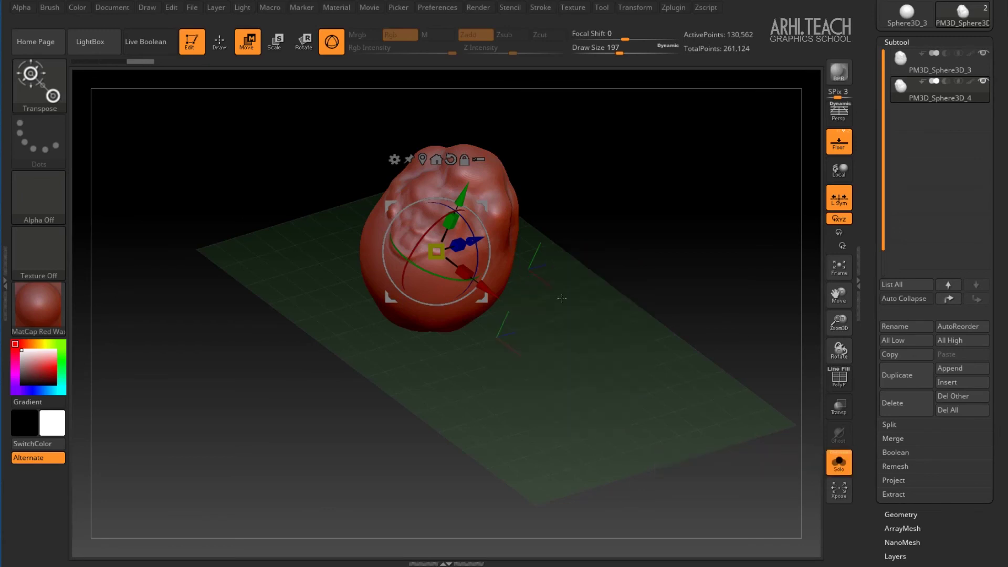
click(839, 462)
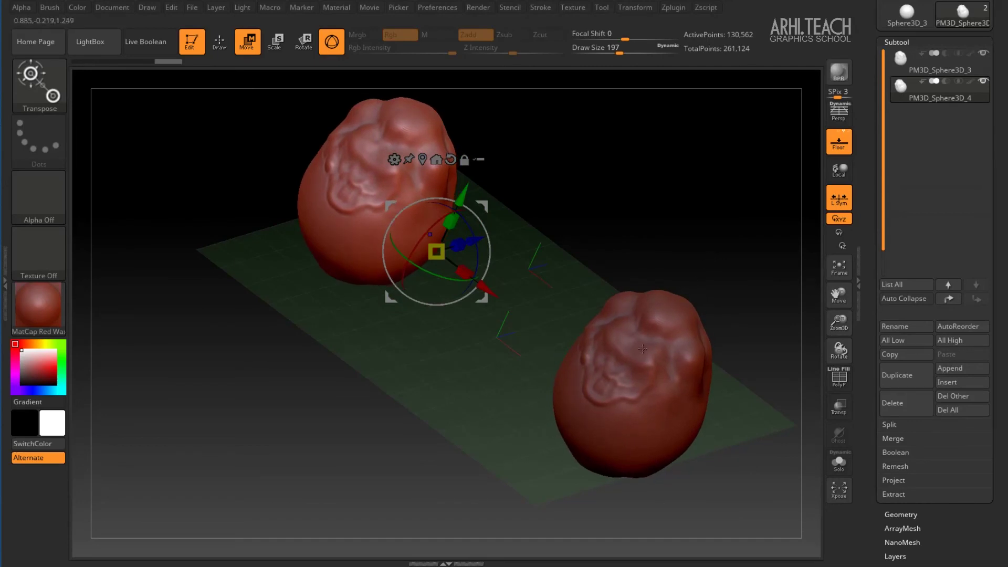
click(834, 496)
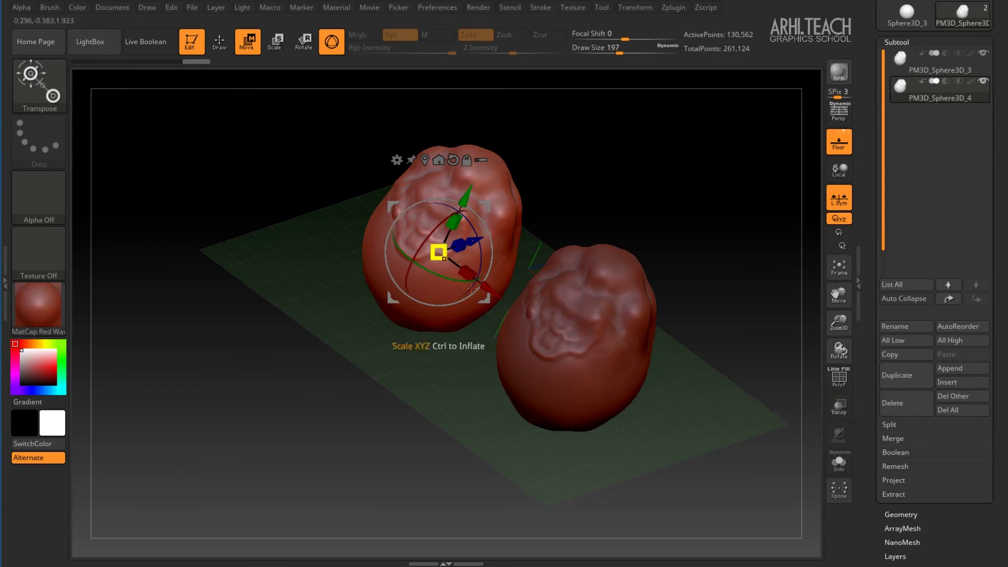
click(839, 489)
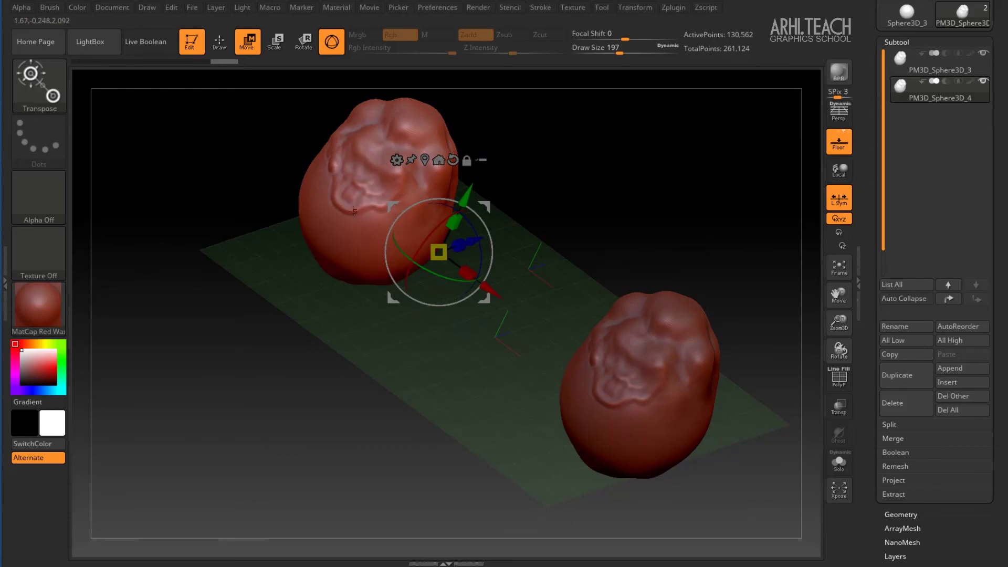
Sculpt a bulge on the copied mesh with the Standard brush while the subtools are spread apart, and duplicate that subtool.
key(q)
mouse_move(353, 197)
mouse_down()
mouse_move(360, 222)
mouse_move(395, 239)
mouse_move(320, 190)
mouse_up()
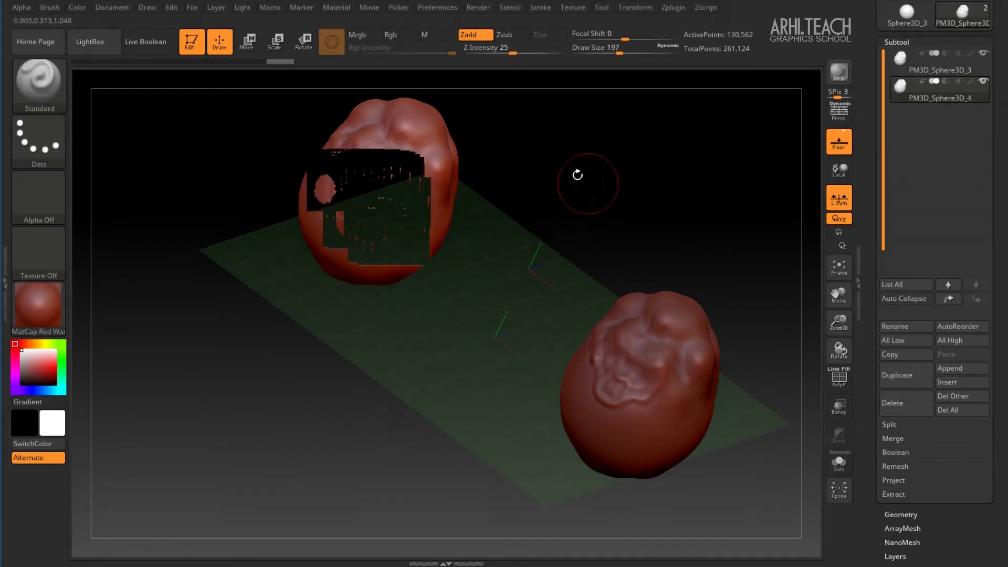
alt+drag(573, 173, 568, 249)
mouse_move(398, 278)
mouse_down()
mouse_move(339, 307)
mouse_move(347, 319)
mouse_move(380, 313)
mouse_up()
mouse_move(572, 246)
alt+mouse_down()
mouse_move(572, 220)
mouse_move(524, 238)
alt+mouse_up()
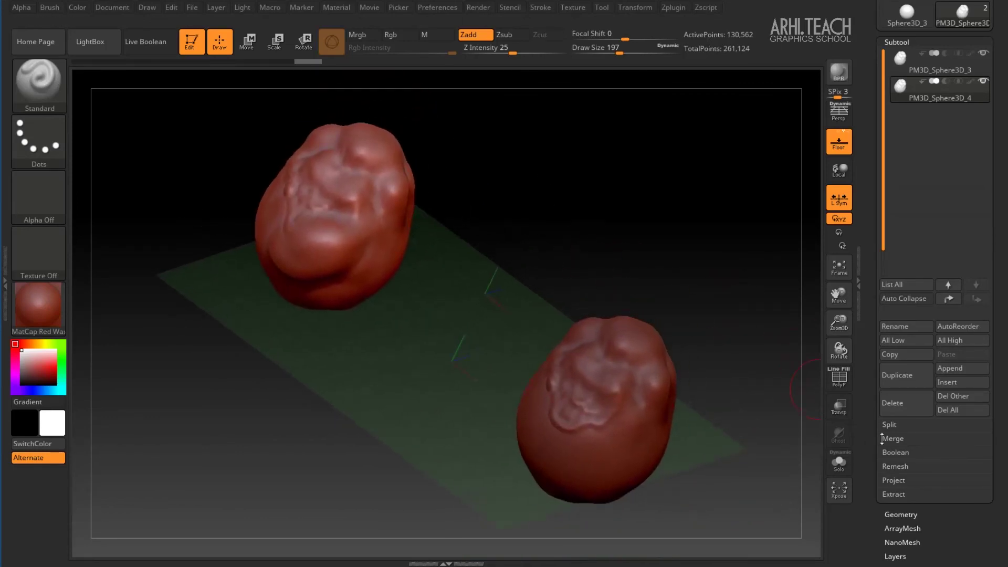
click(912, 385)
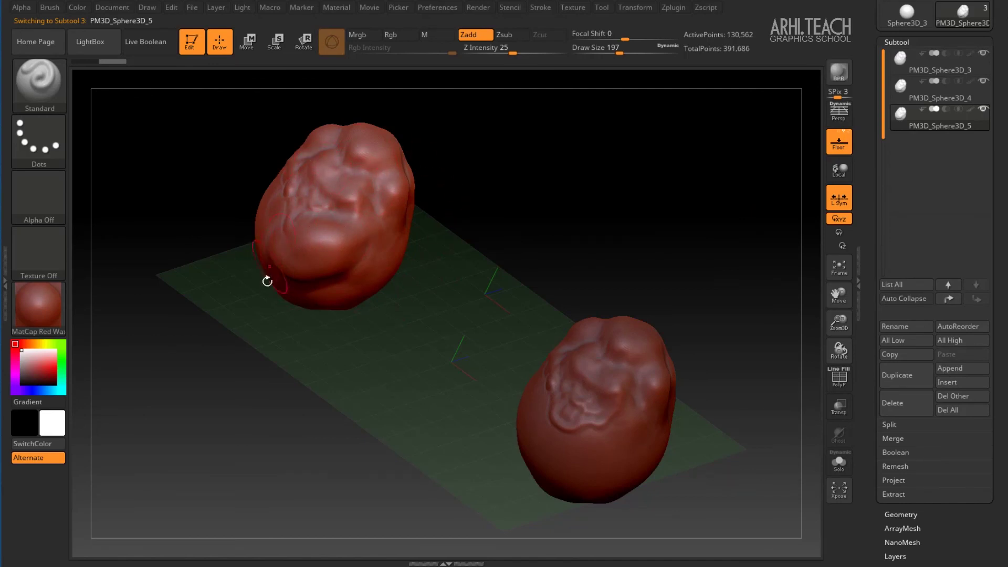
Collapse and spread the three subtools repeatedly with Xpose, examining their arrangement from several viewing angles.
click(839, 490)
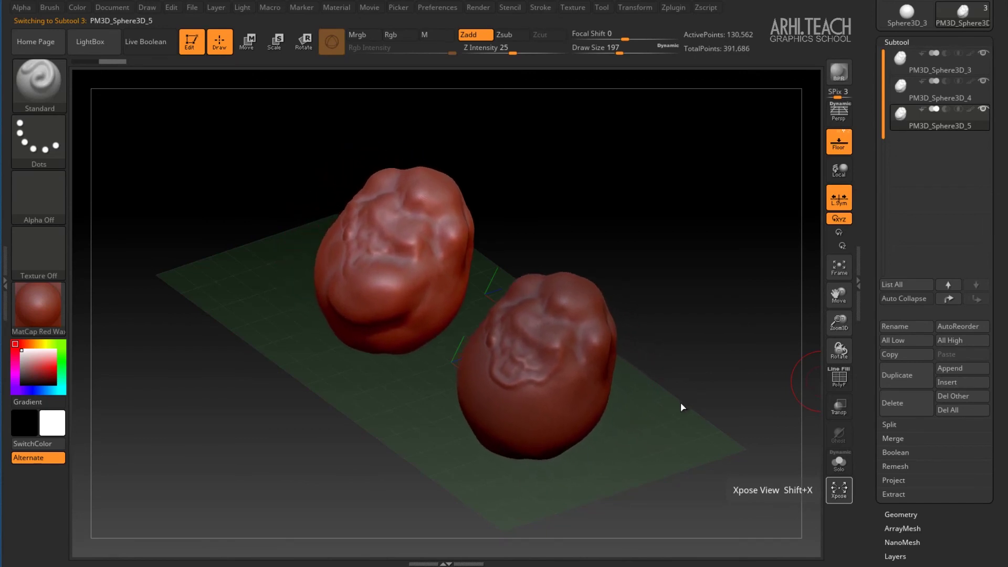
drag(717, 272, 684, 360)
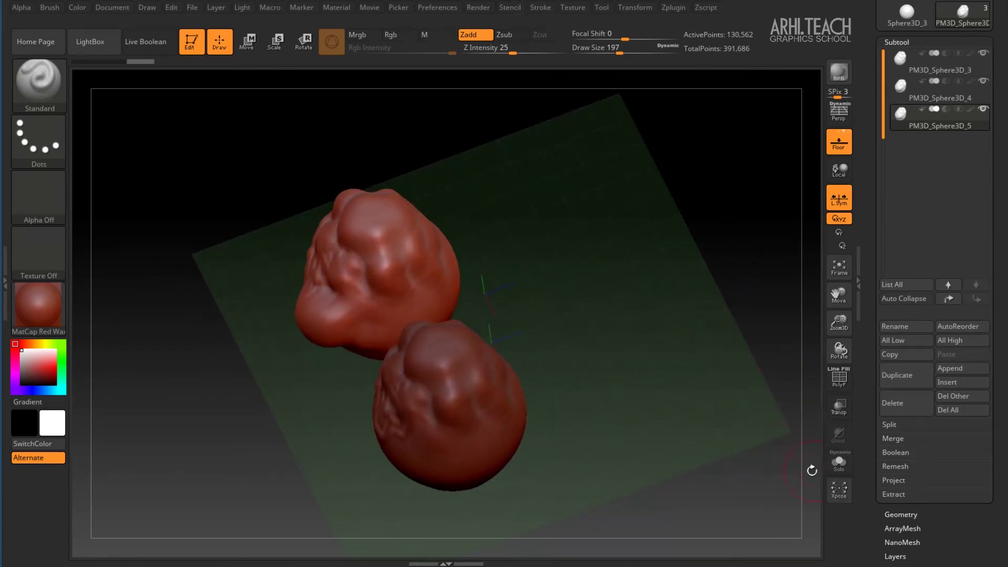
click(838, 498)
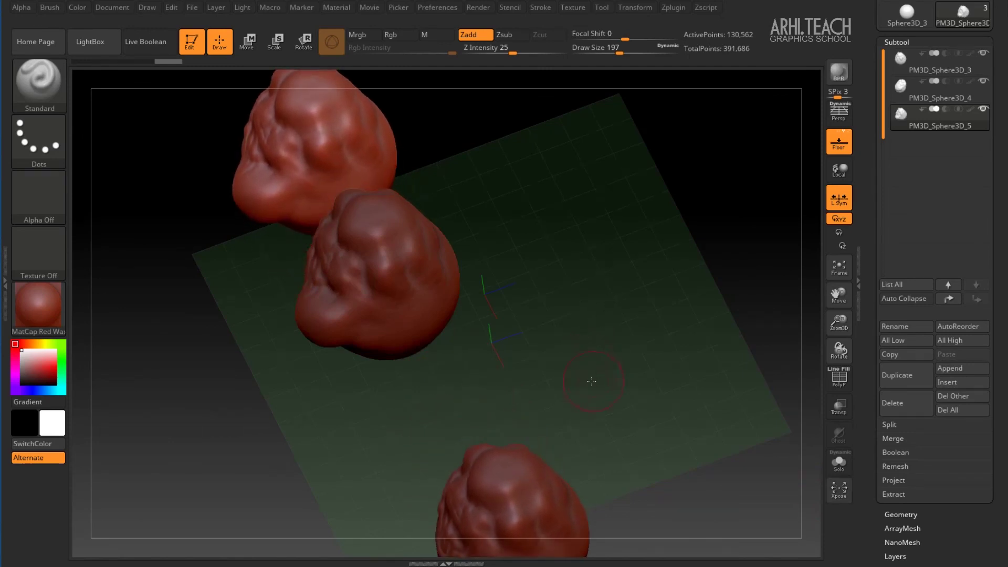
drag(593, 357, 630, 332)
click(839, 490)
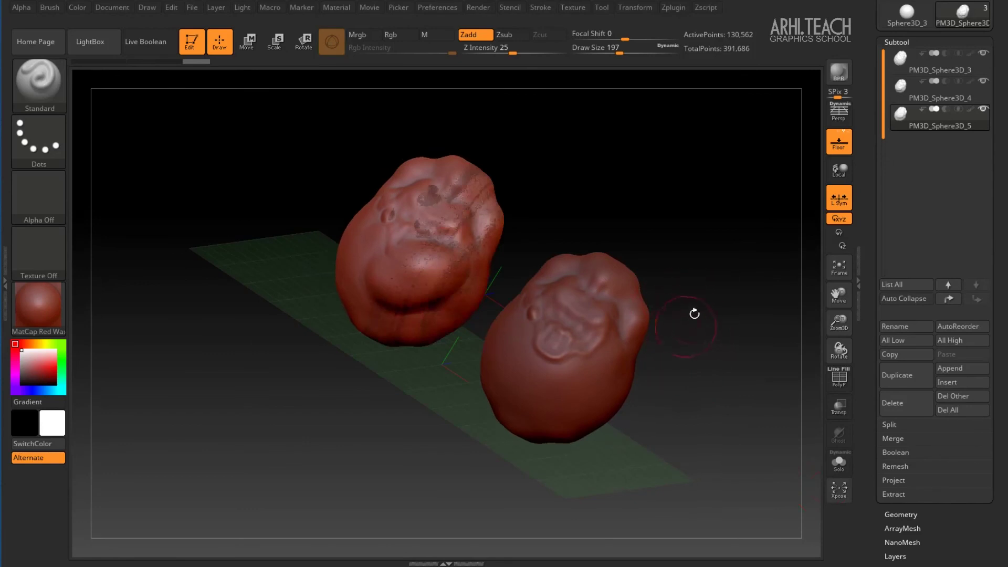
drag(695, 315, 633, 338)
click(838, 490)
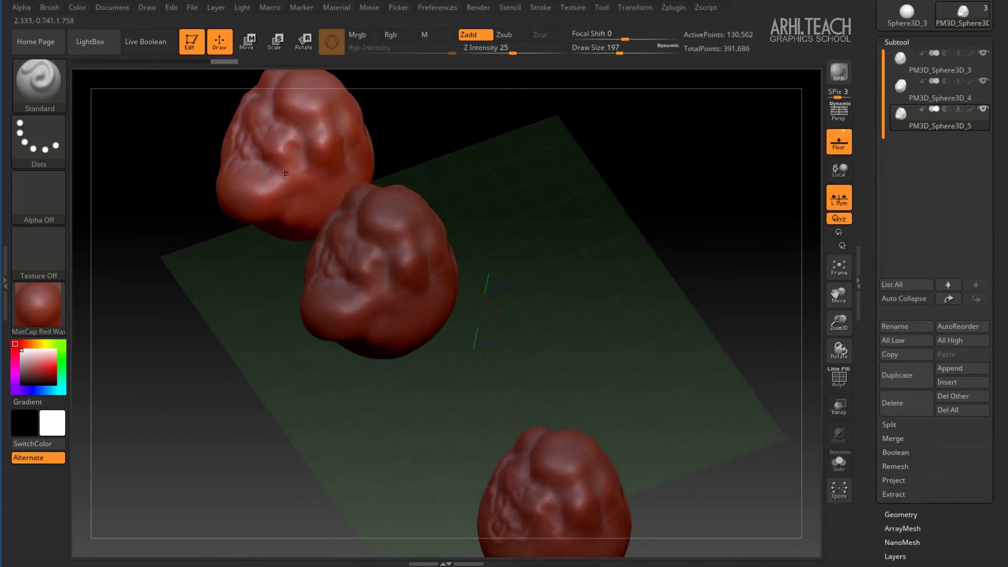
alt+drag(488, 157, 522, 204)
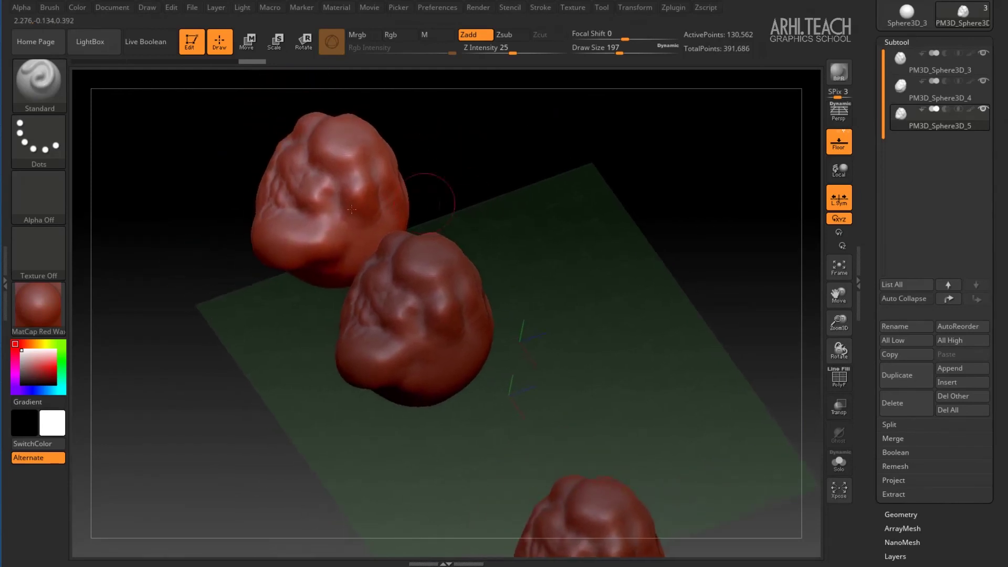
click(839, 490)
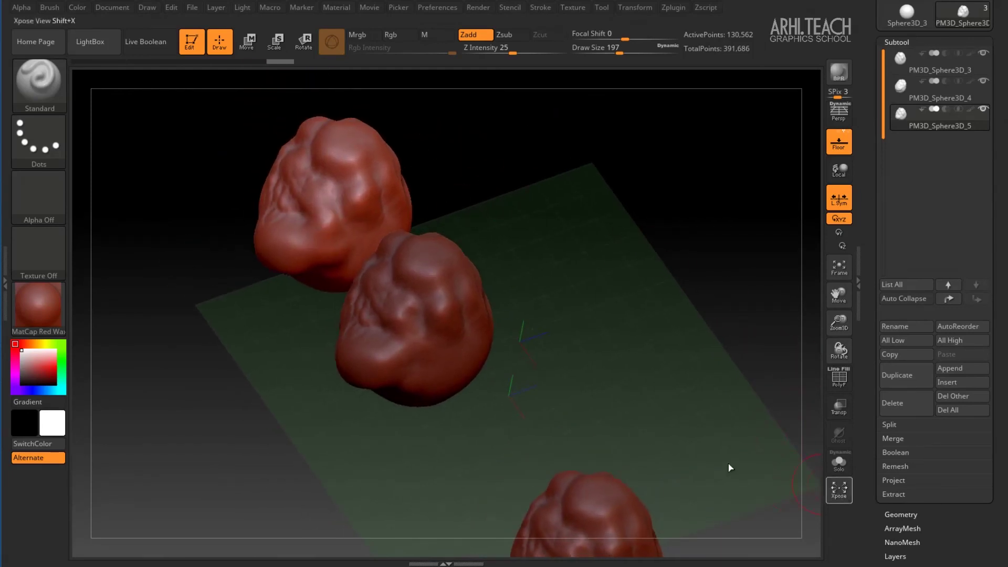